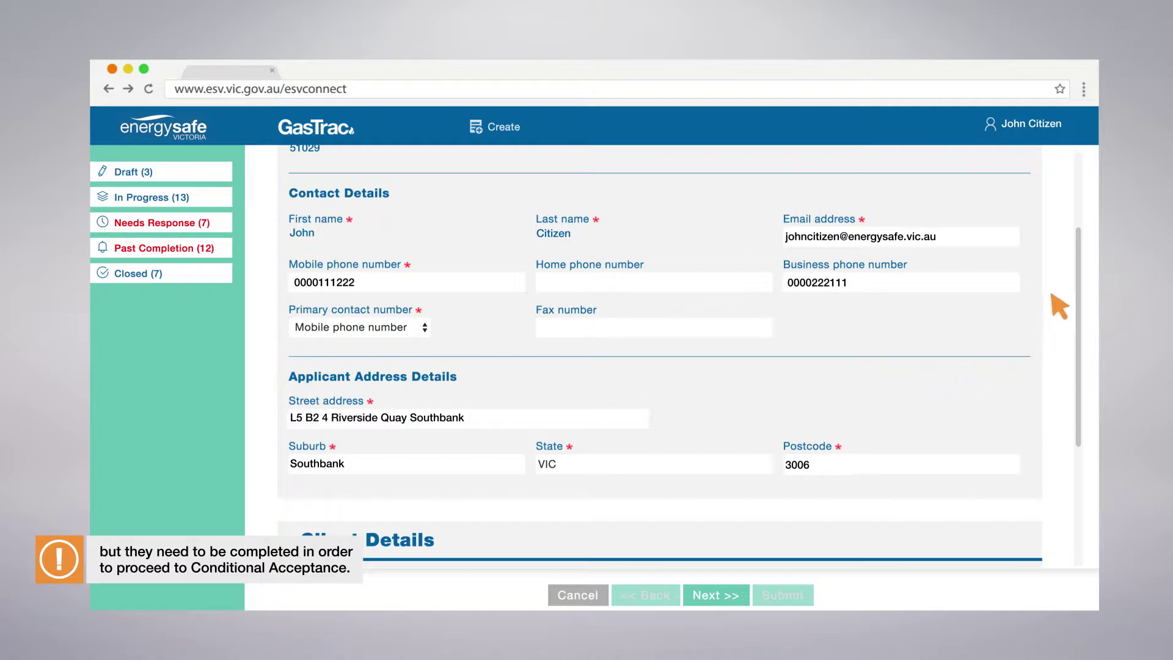
pyautogui.moveTo(1084, 262); pyautogui.dragTo(1081, 348)
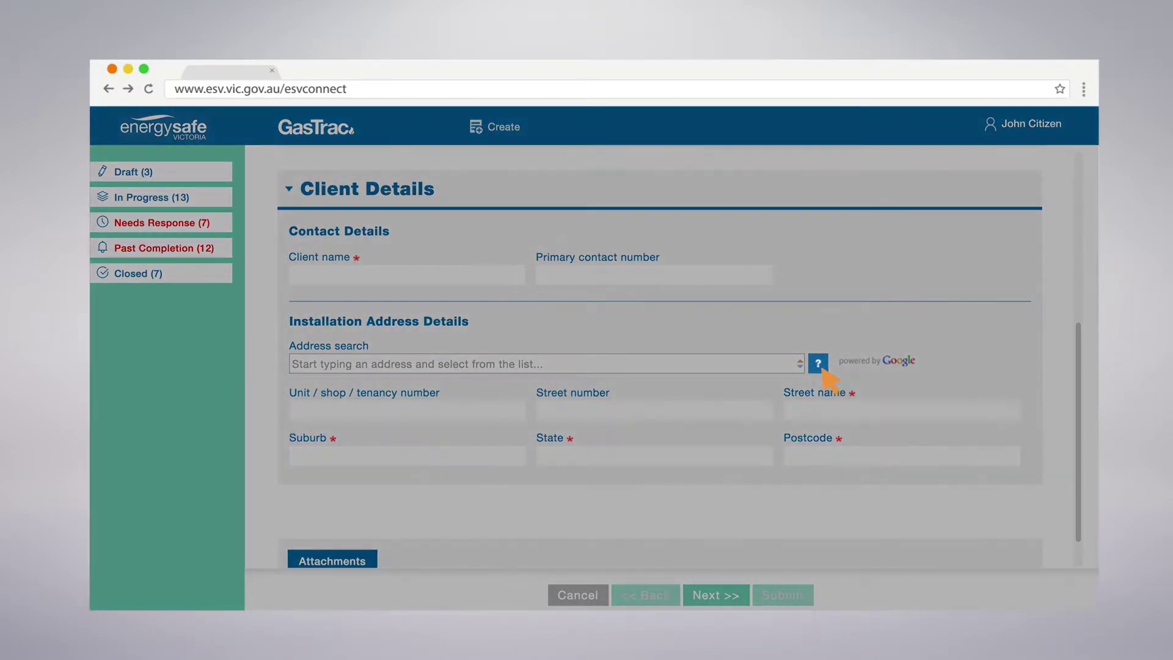
pyautogui.moveTo(821, 368)
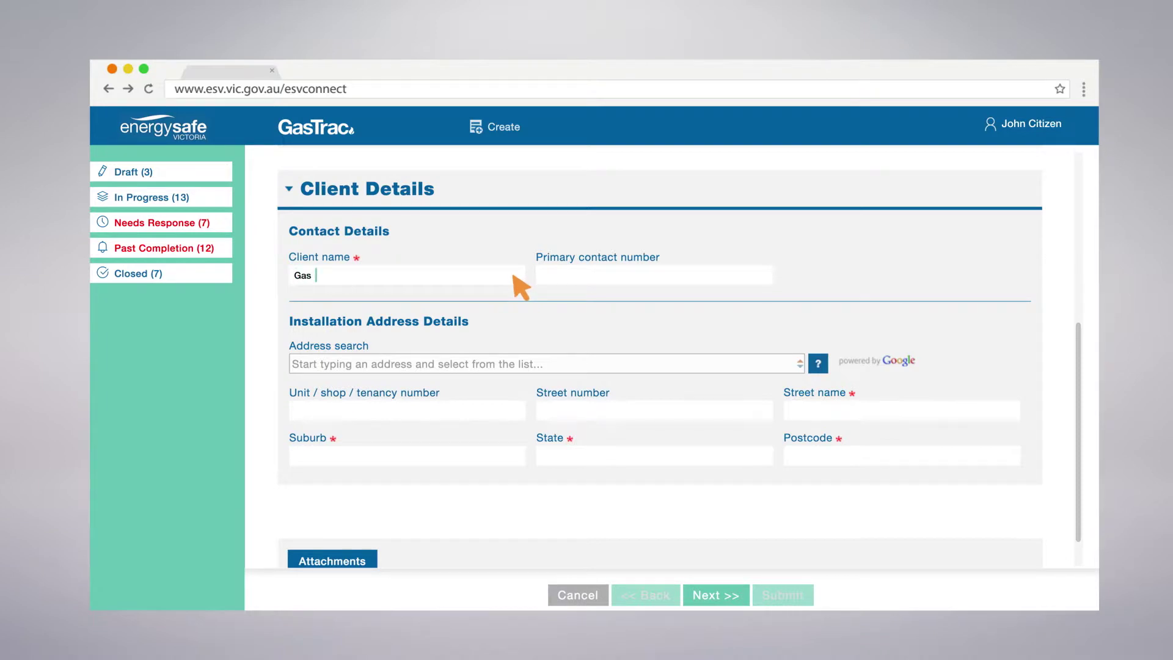
pyautogui.click(710, 273)
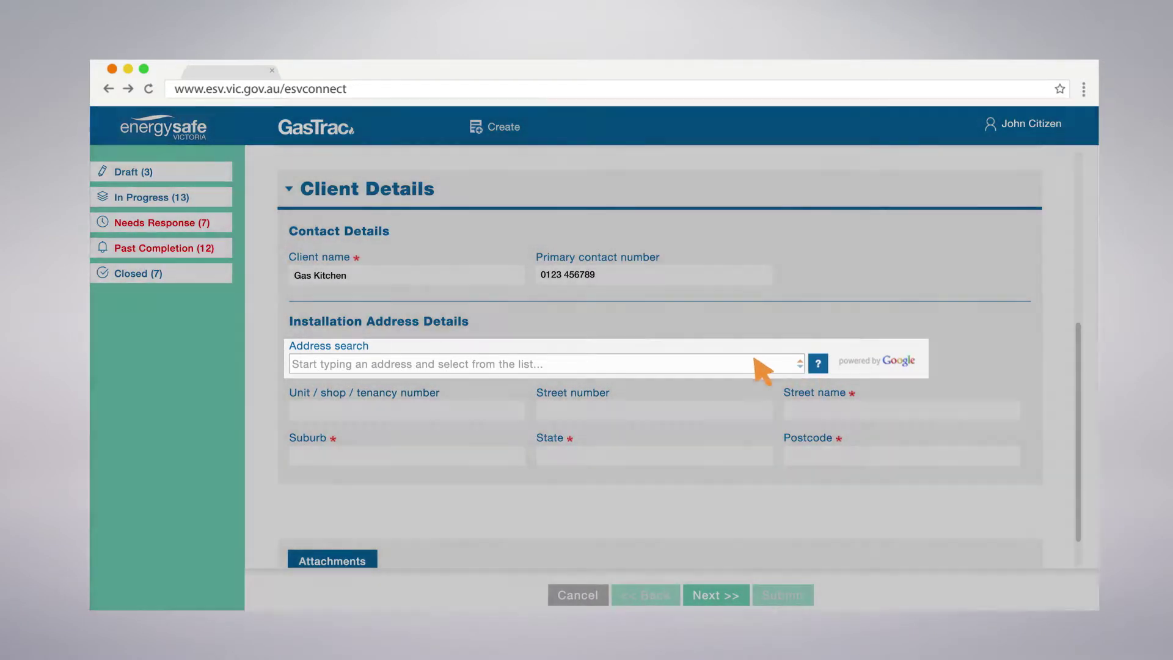
pyautogui.click(757, 361)
pyautogui.write('540 ')
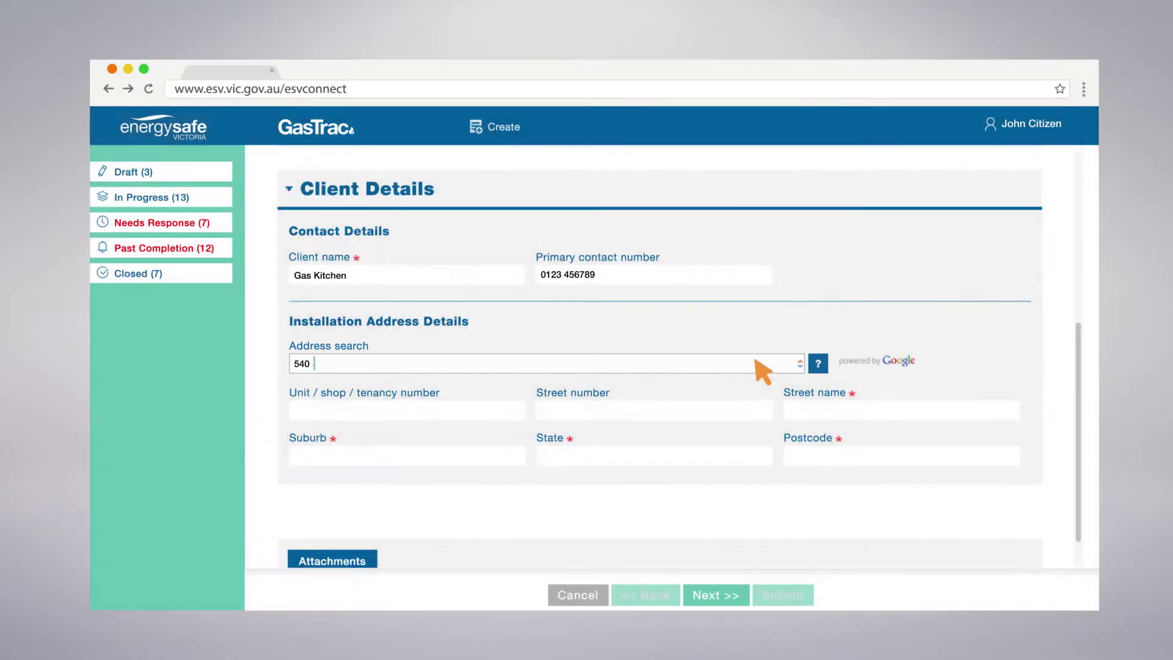
pyautogui.write('Springvale')
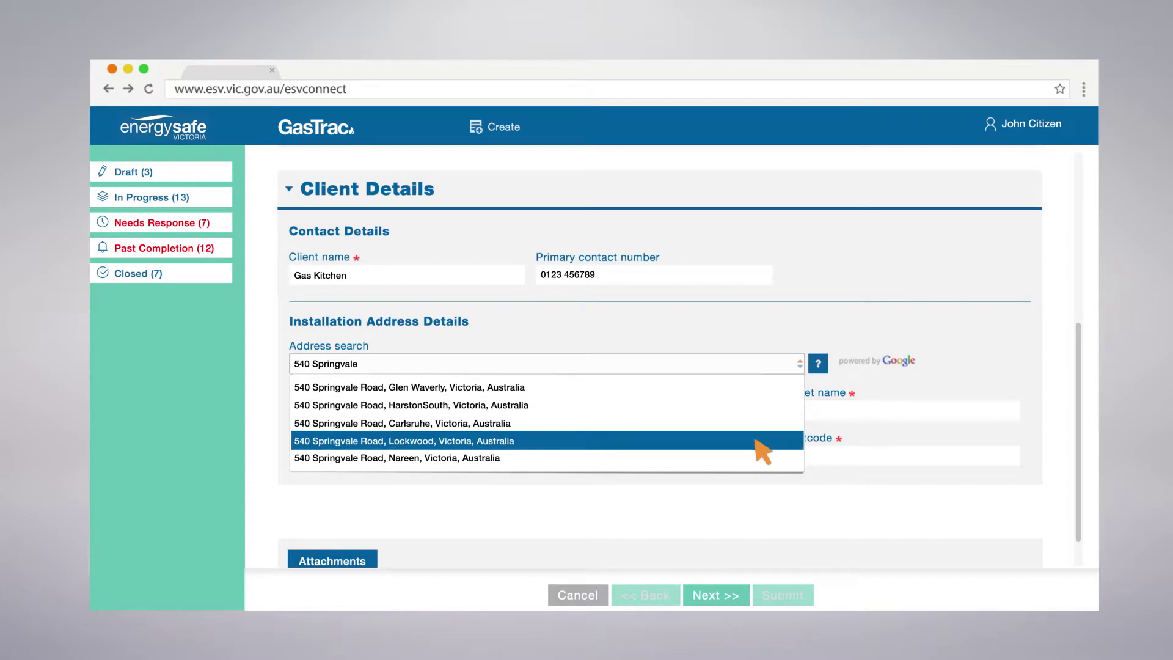
pyautogui.click(751, 386)
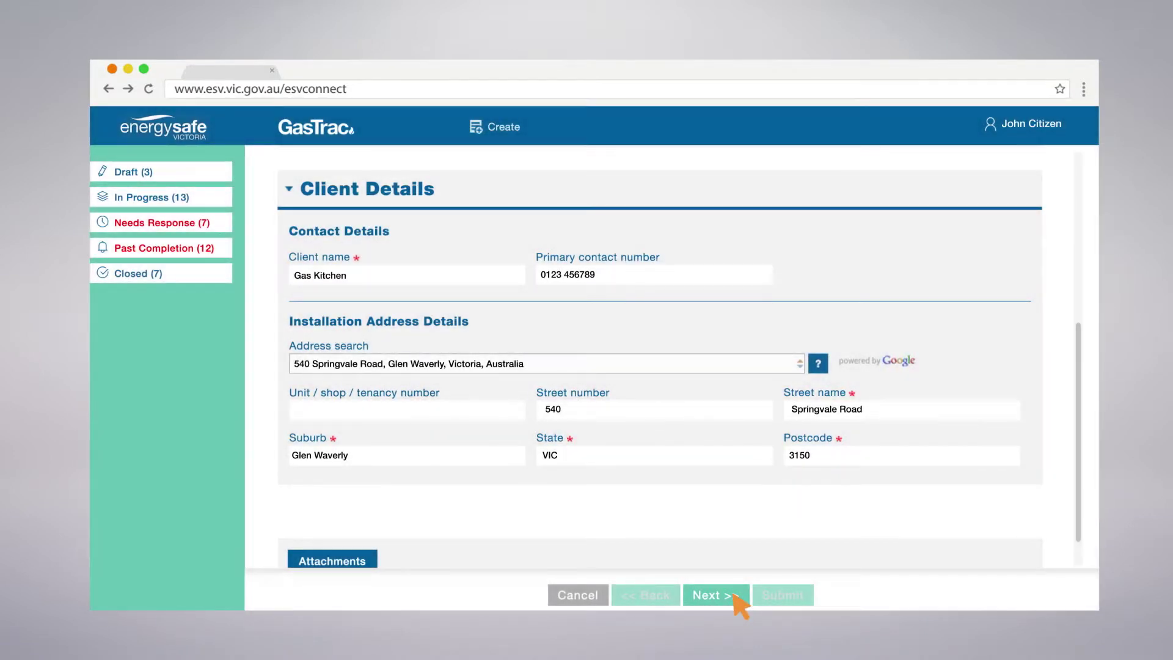
# Step: Record a Complex installation from 05/08/2017 to 07/08/2017 with a commercial-kitchen work summary
pyautogui.click(735, 596)
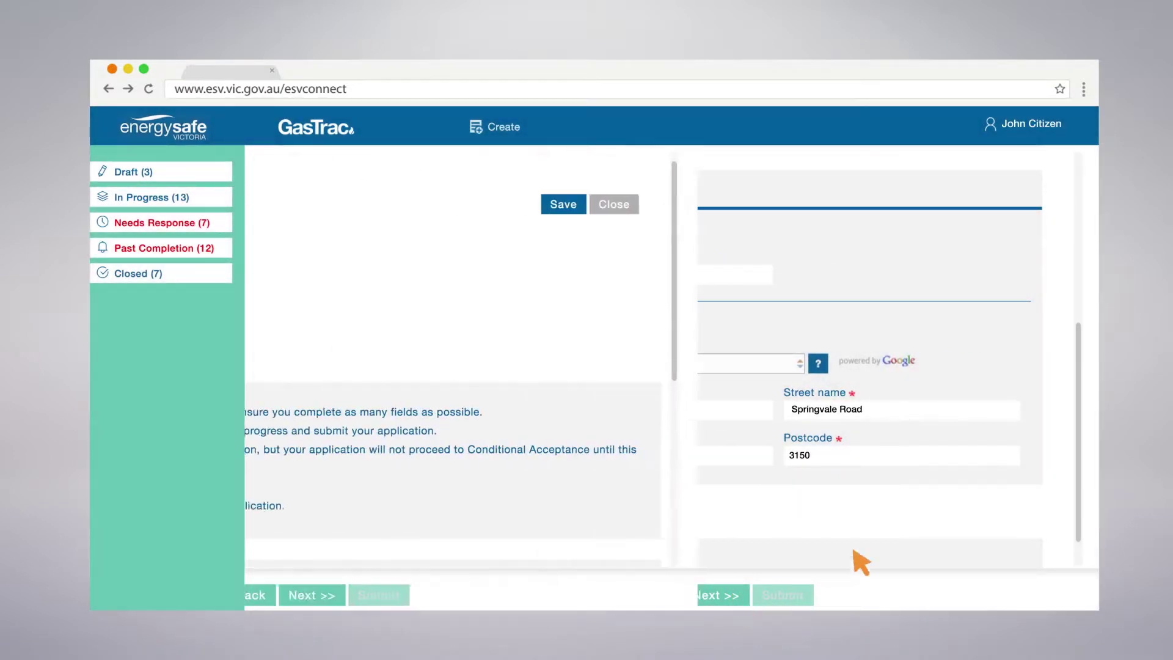
pyautogui.scroll(-5, 1078, 243)
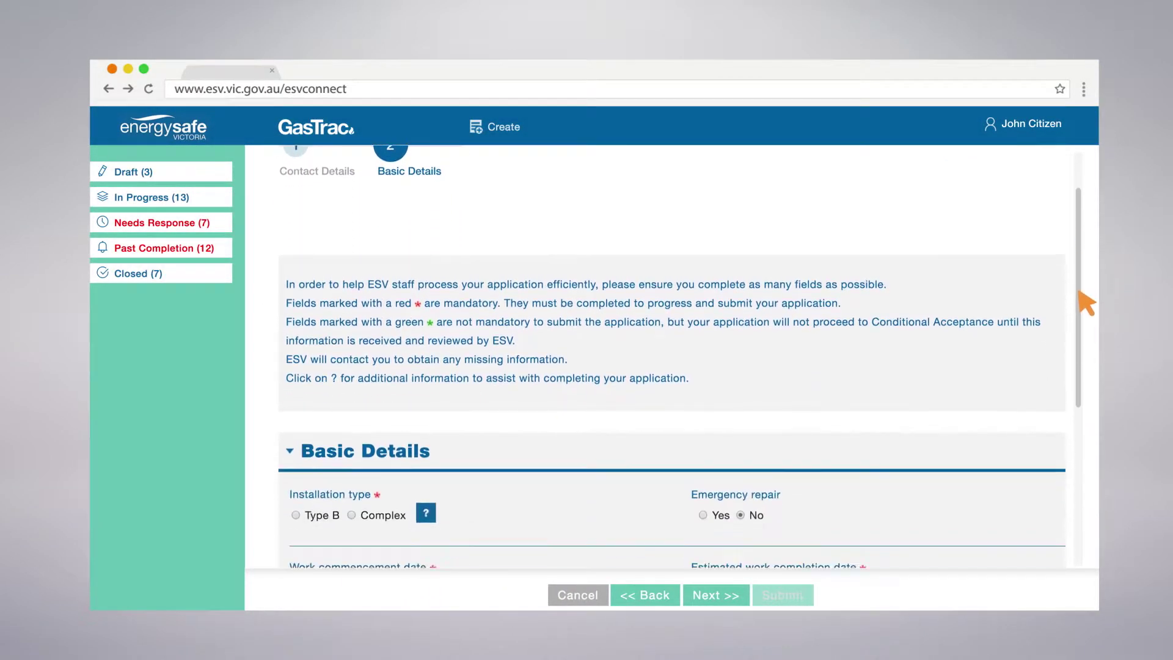
pyautogui.scroll(-3, 1080, 327)
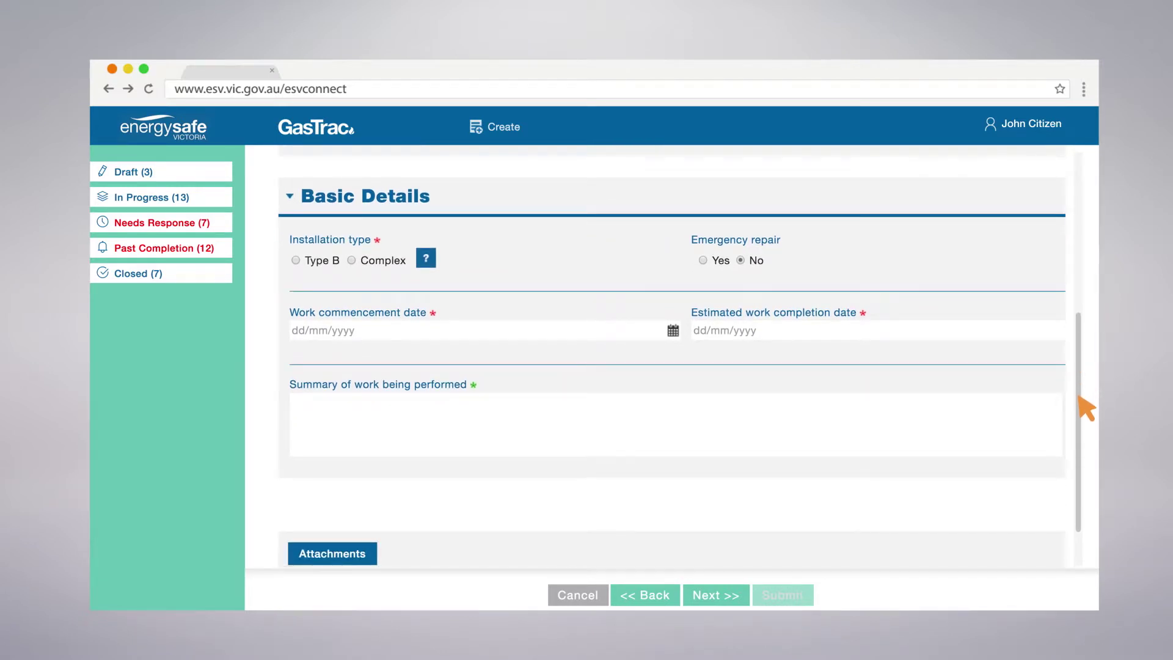
pyautogui.moveTo(427, 263)
pyautogui.write('05/08/2017')
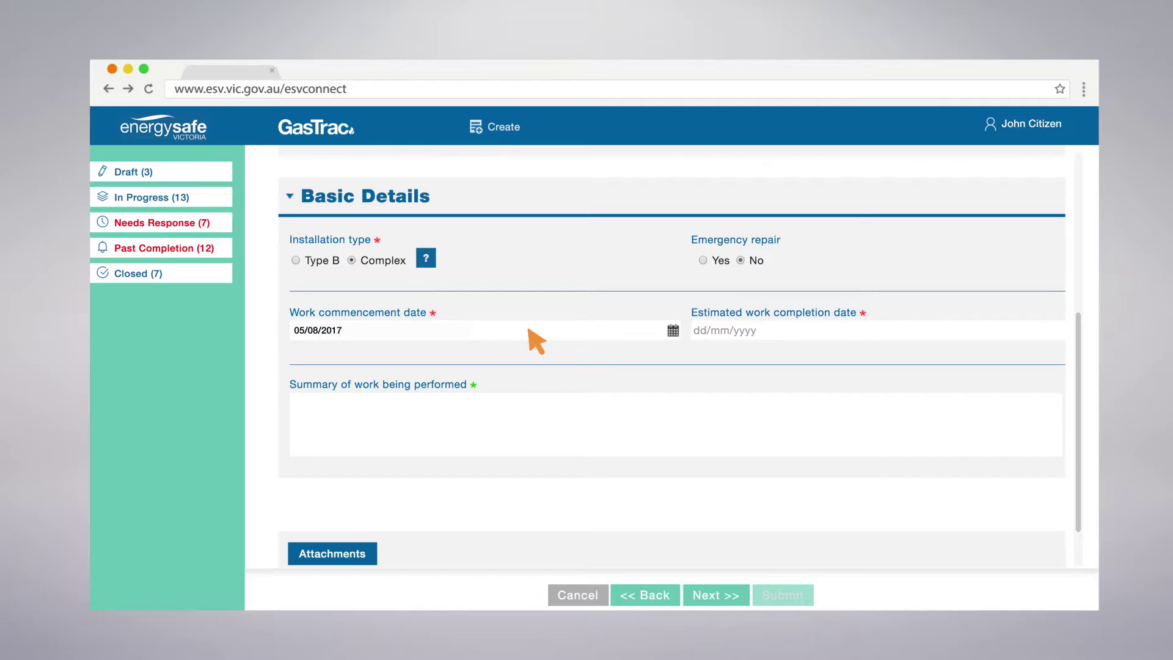
pyautogui.click(867, 331)
pyautogui.write('07/08/2017')
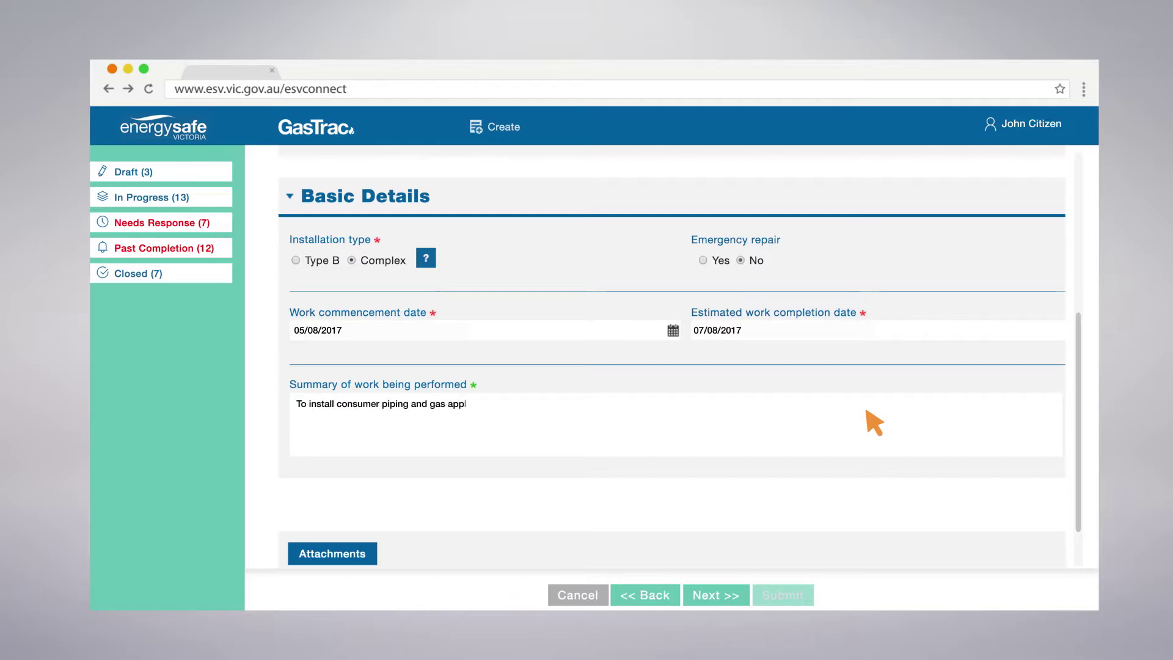
pyautogui.write('al kitchen.')
pyautogui.scroll(3, 1080, 383)
pyautogui.moveTo(1085, 319); pyautogui.dragTo(1079, 223)
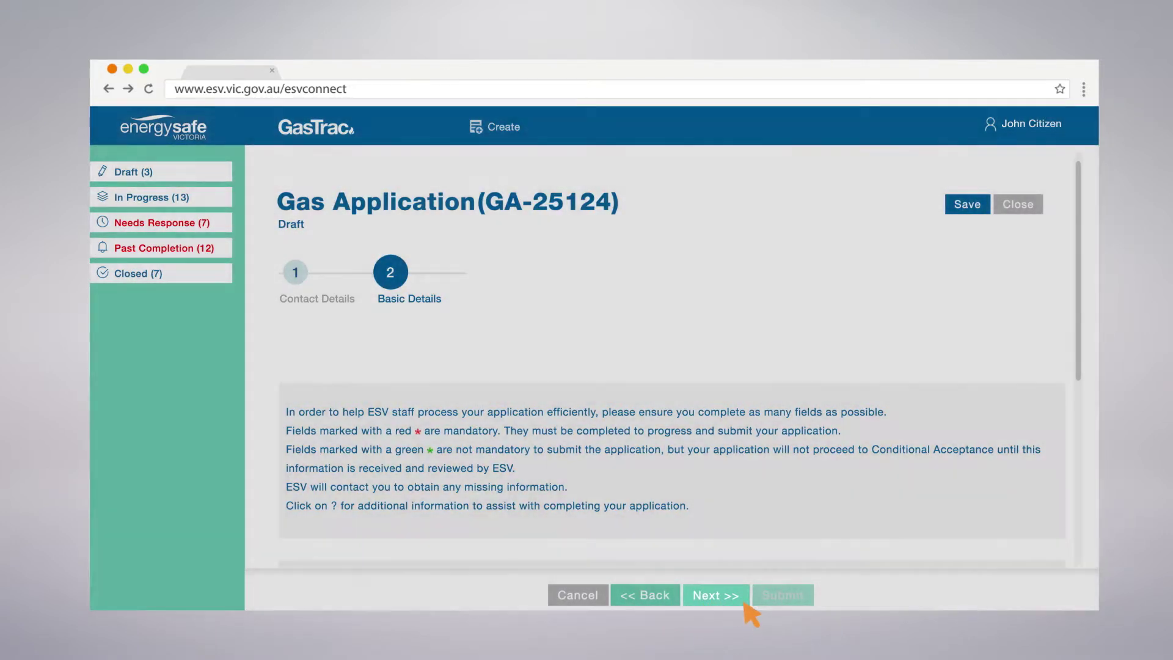
# Step: Set Part 1 to a new installation under 10 storeys, 350 MJ/h, 2.75 kPa, Natural Gas
pyautogui.click(746, 606)
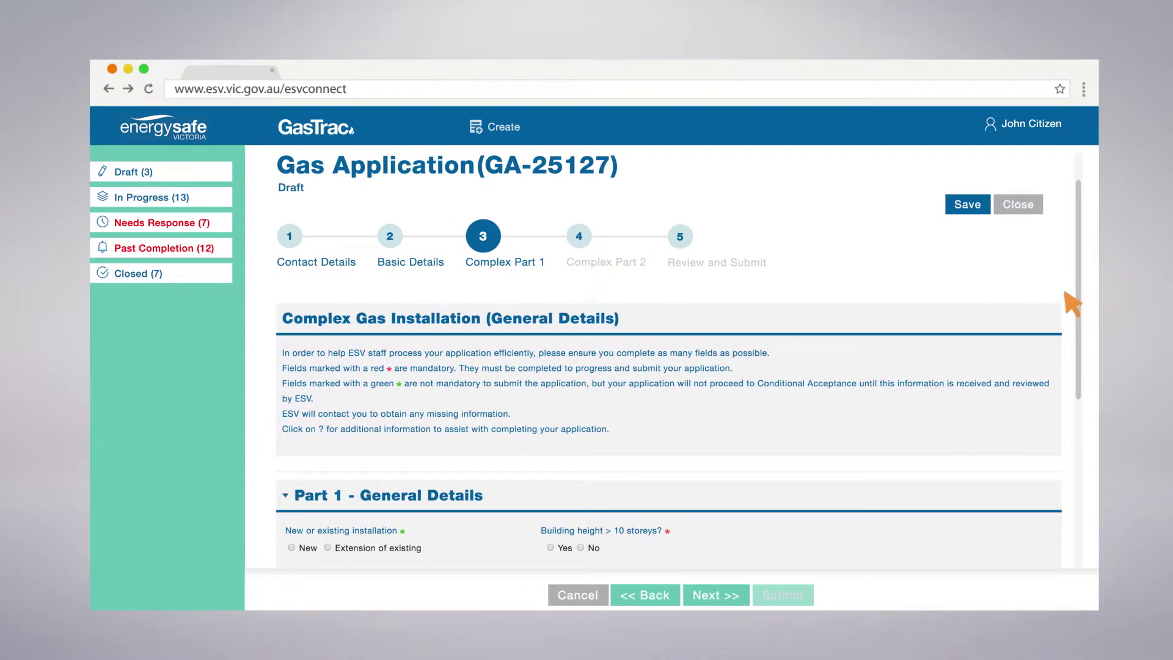
pyautogui.moveTo(1078, 269); pyautogui.dragTo(1078, 398)
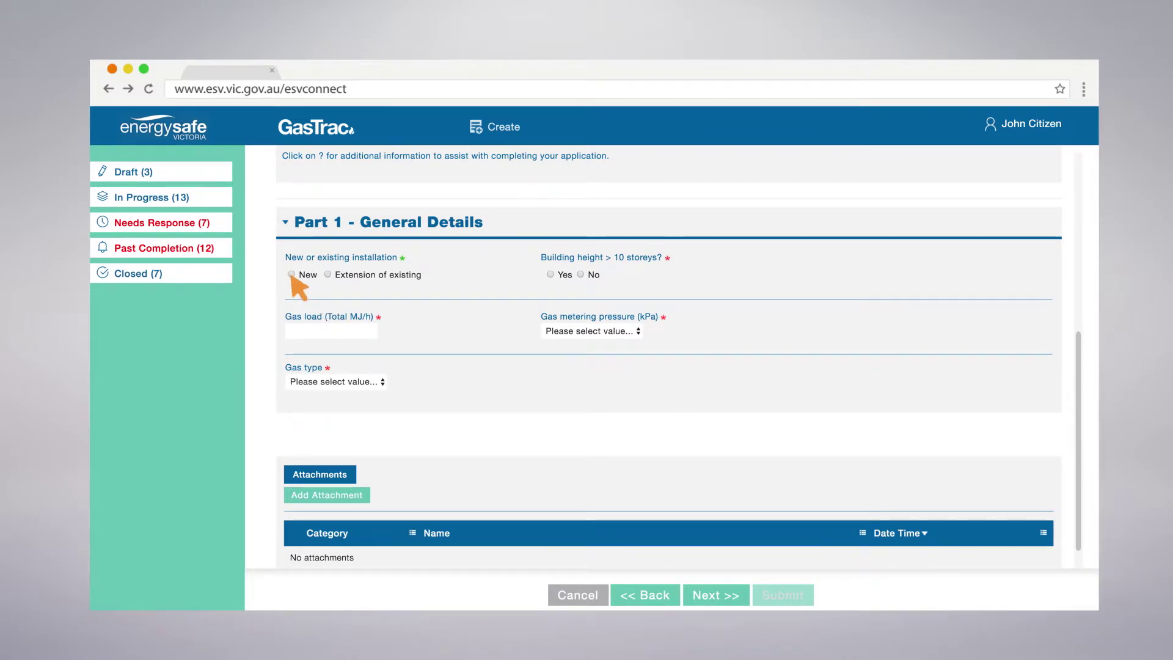
pyautogui.click(580, 275)
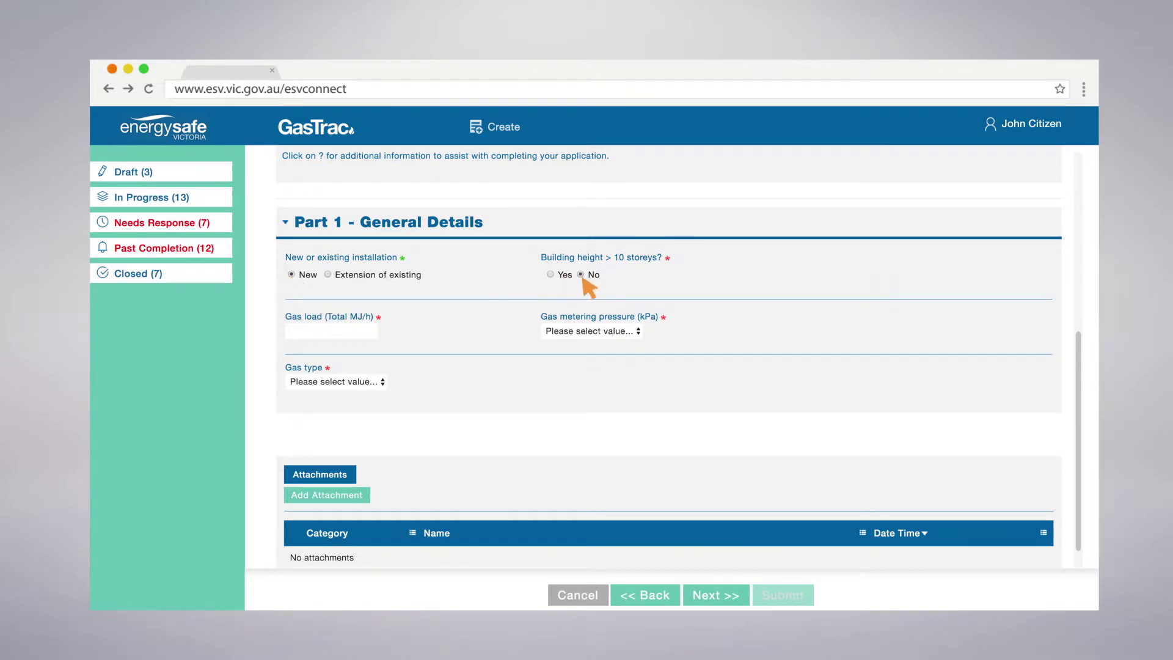
pyautogui.click(367, 331)
pyautogui.write('350')
pyautogui.click(638, 332)
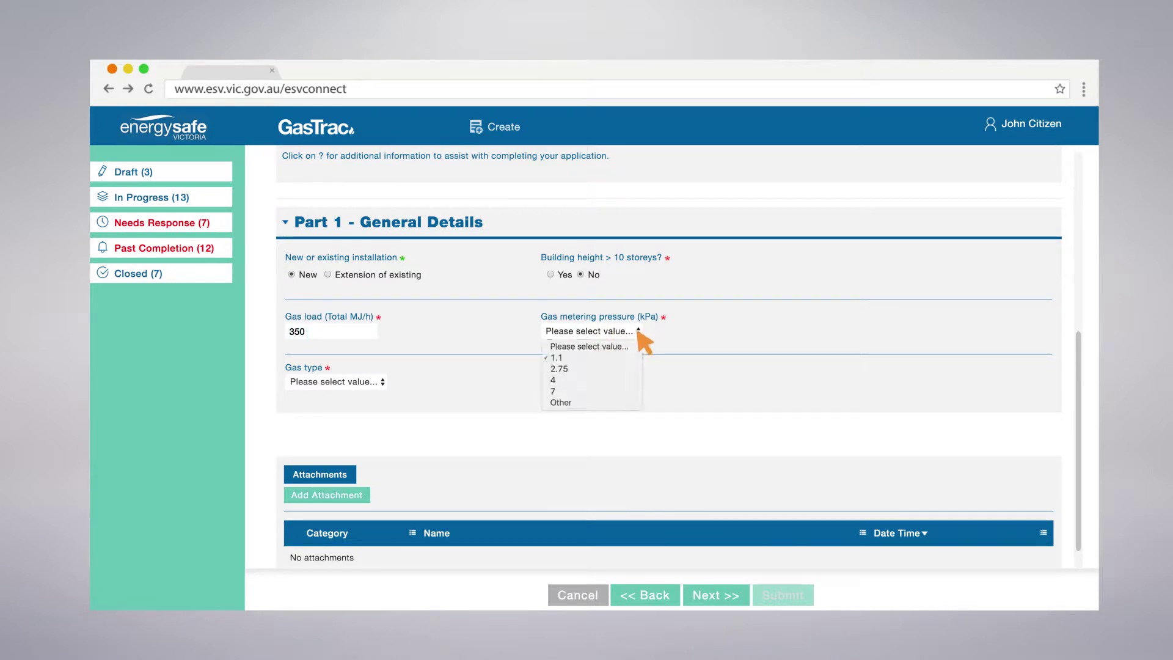
pyautogui.click(637, 369)
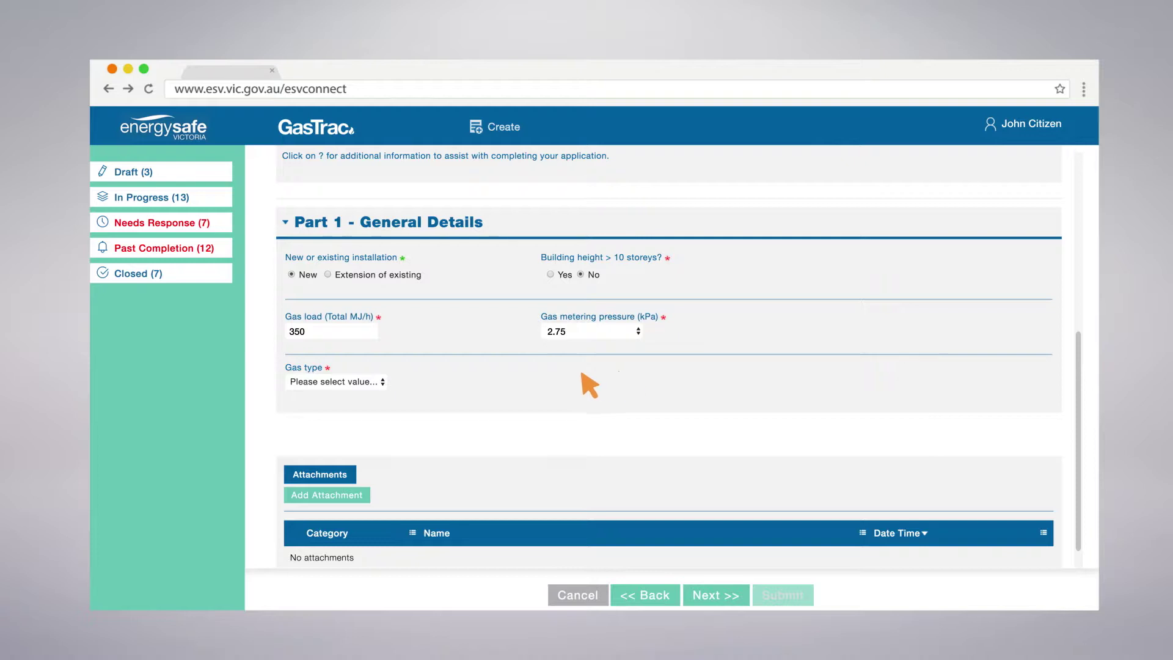
pyautogui.click(382, 382)
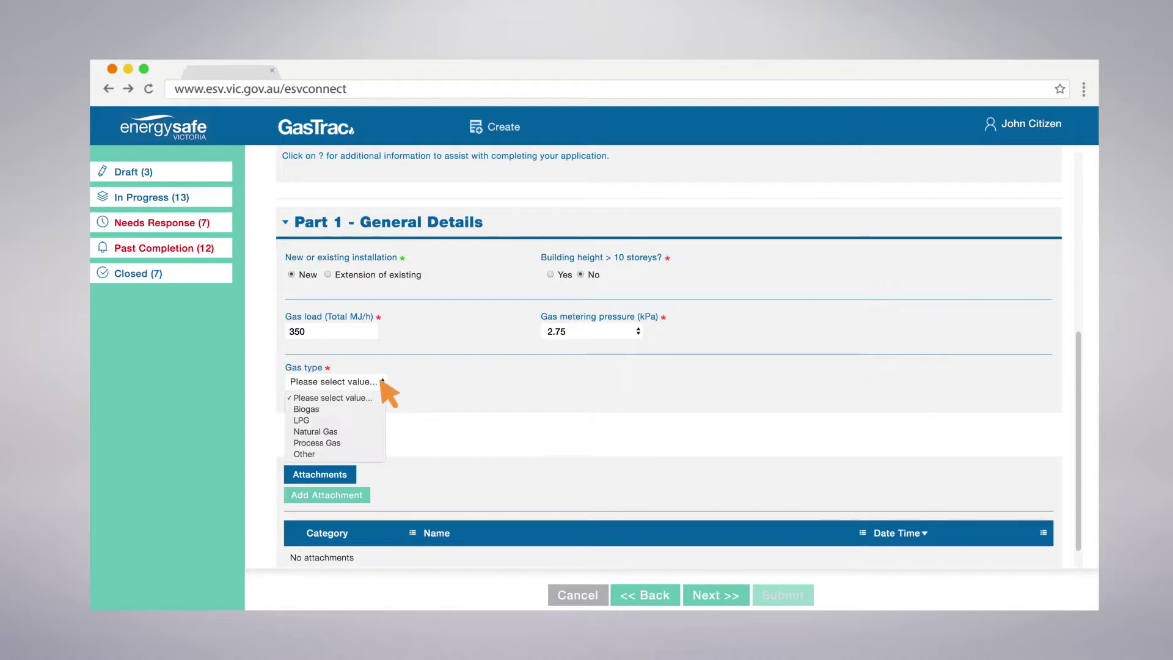
pyautogui.click(380, 430)
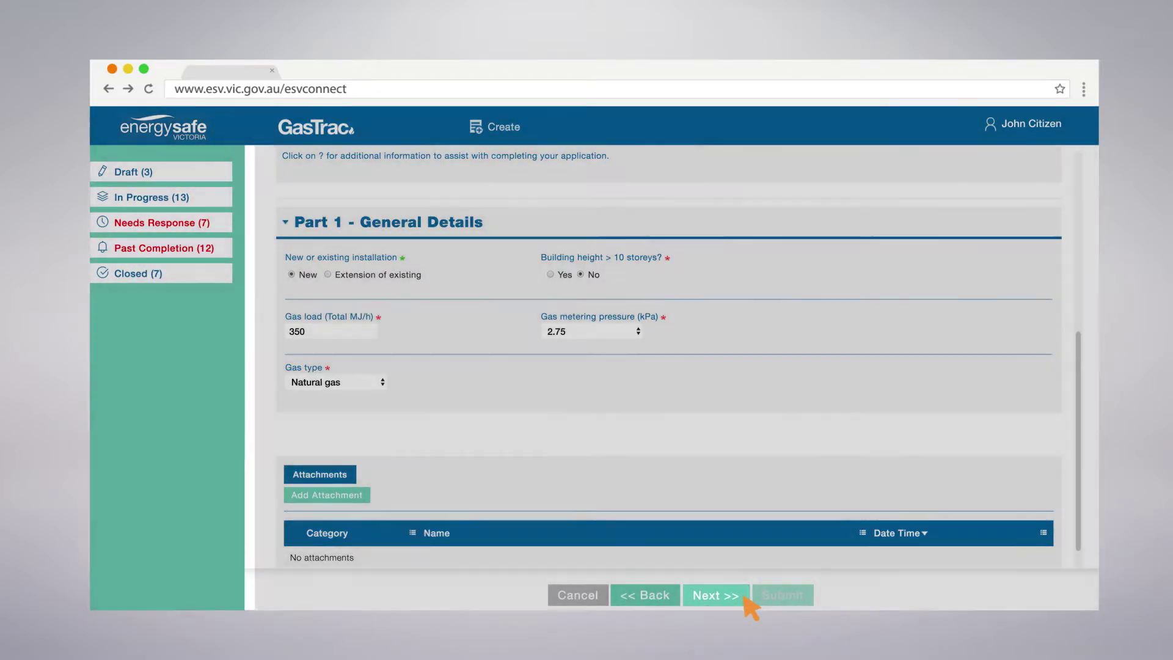
# Step: Set location to Commercial Kitchen, with no volatiles, no gas sub-meter and no hot tap
pyautogui.click(746, 600)
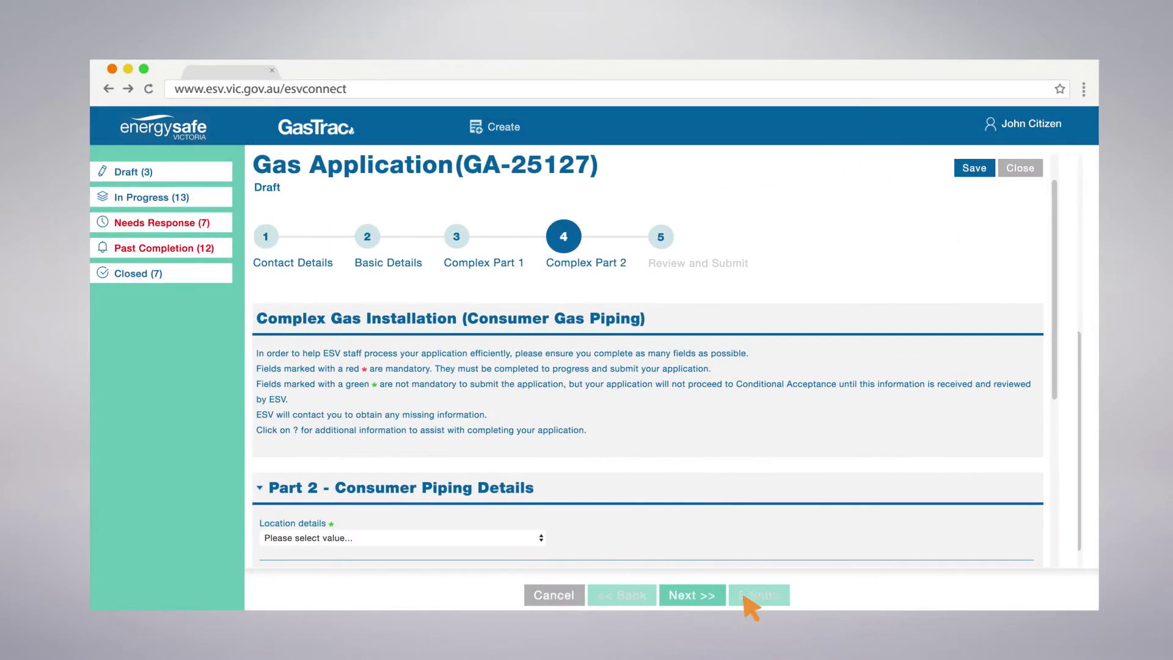
pyautogui.scroll(-3, 1066, 305)
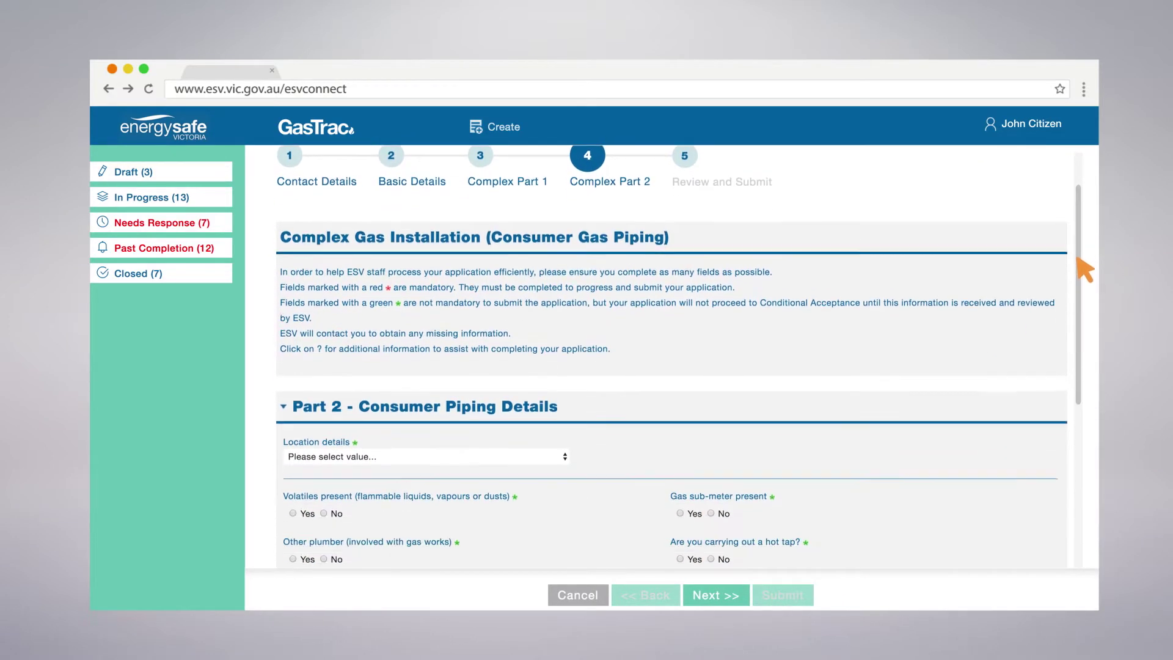
pyautogui.moveTo(1078, 266); pyautogui.dragTo(1077, 299)
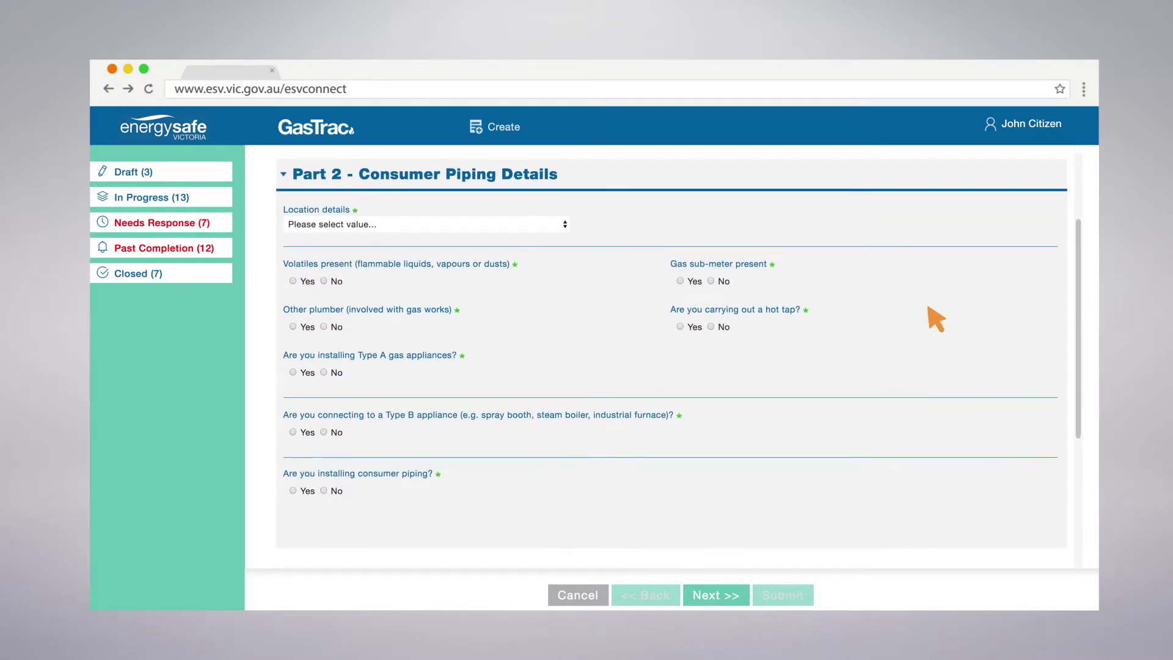
pyautogui.click(550, 226)
pyautogui.click(542, 276)
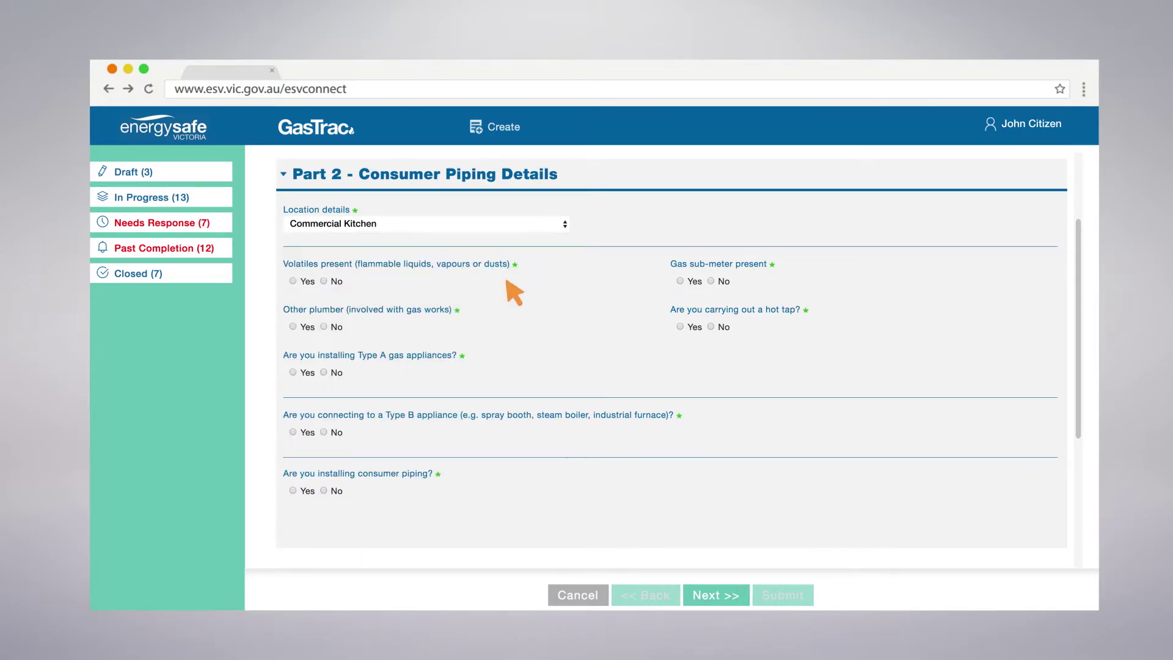
pyautogui.click(323, 281)
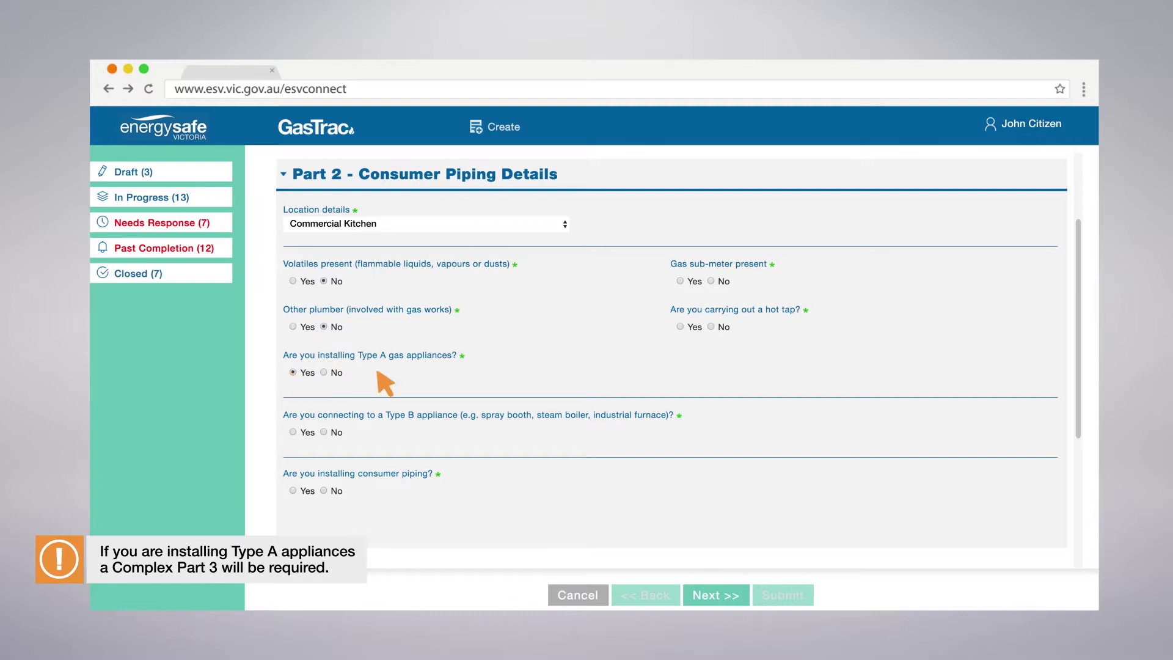
pyautogui.click(711, 281)
pyautogui.click(711, 327)
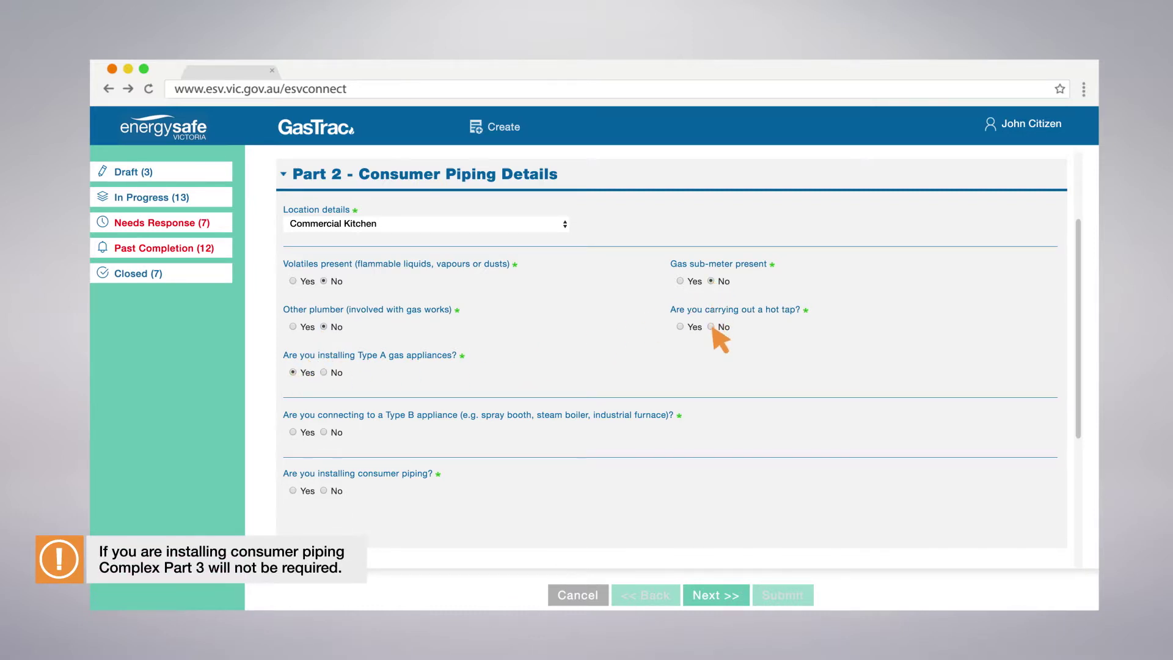
# Step: Add Copper Tube piping, set consumer piping to no and Type B appliance to yes, then continue
pyautogui.scroll(-3, 1062, 306)
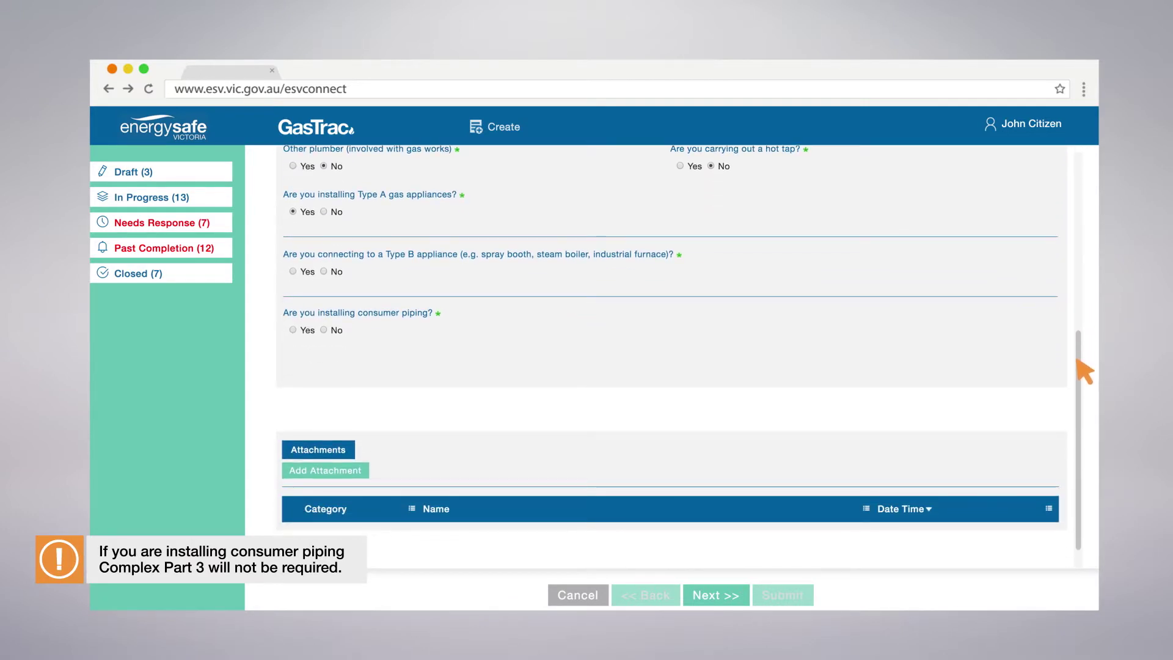
pyautogui.click(293, 329)
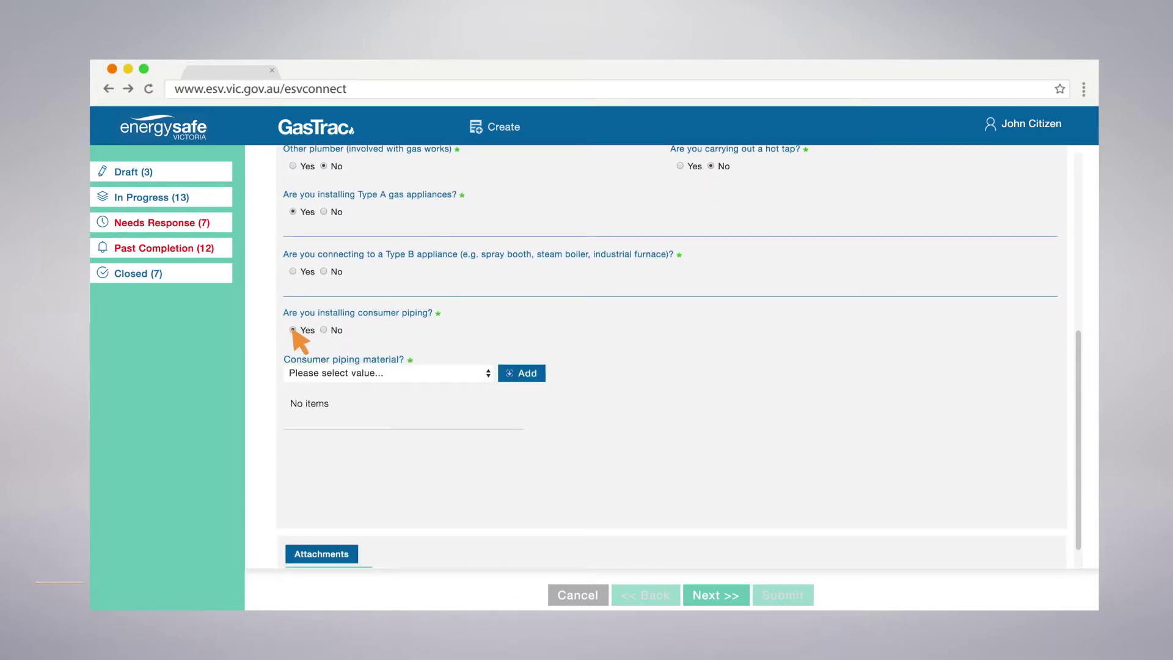
pyautogui.click(470, 374)
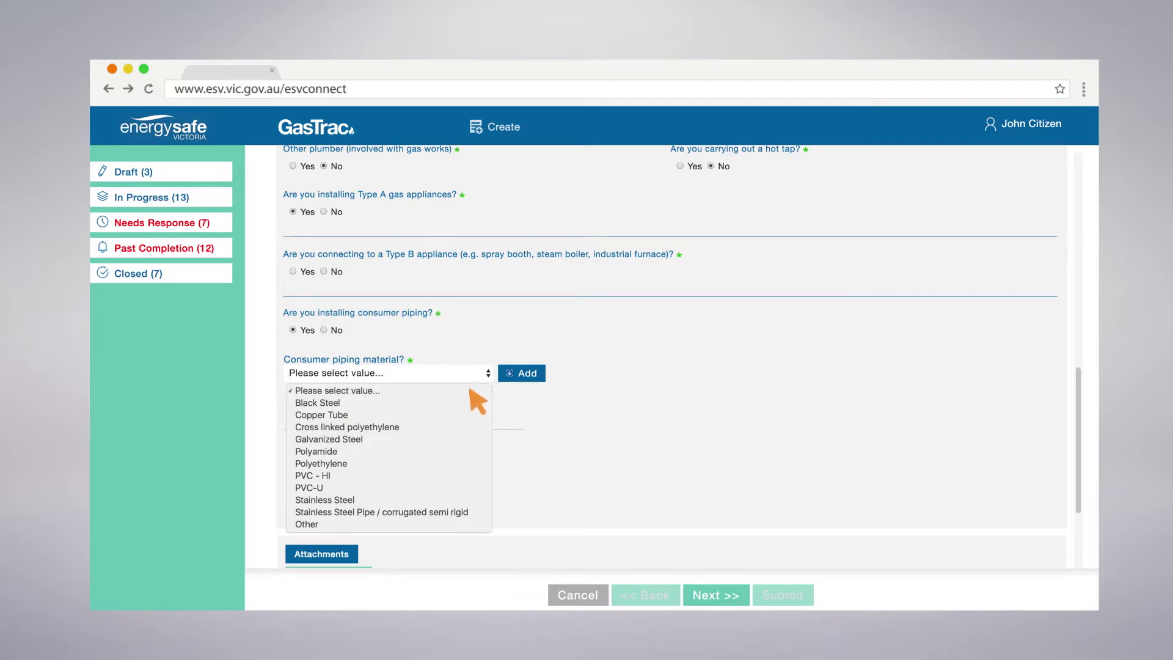
pyautogui.click(471, 419)
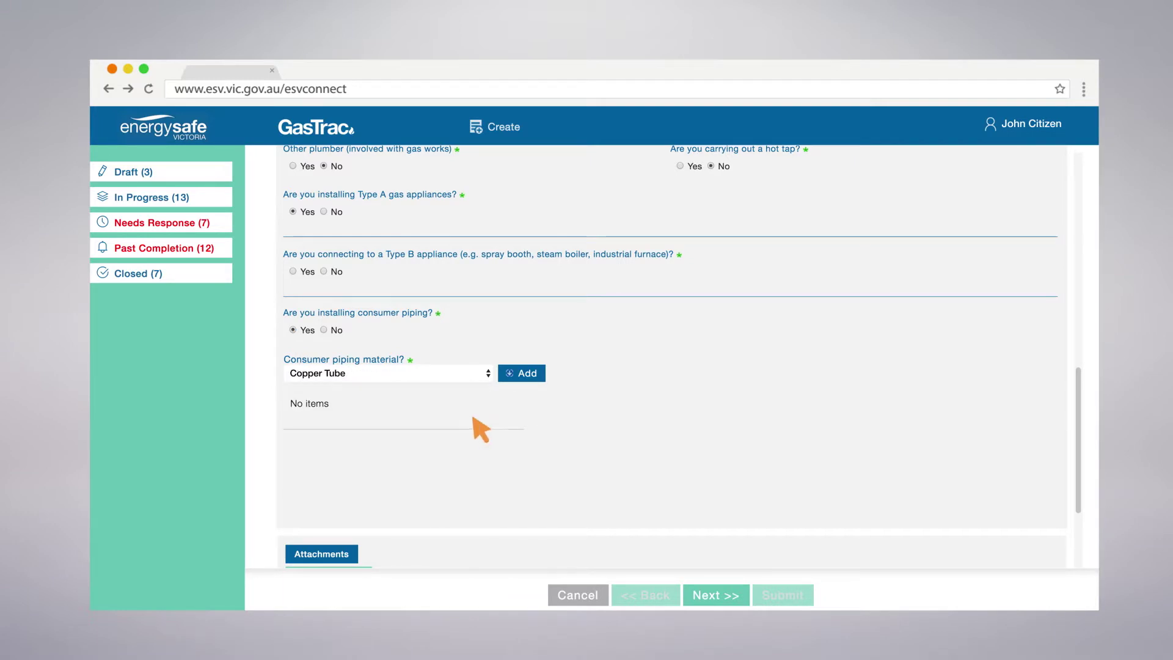
pyautogui.click(542, 378)
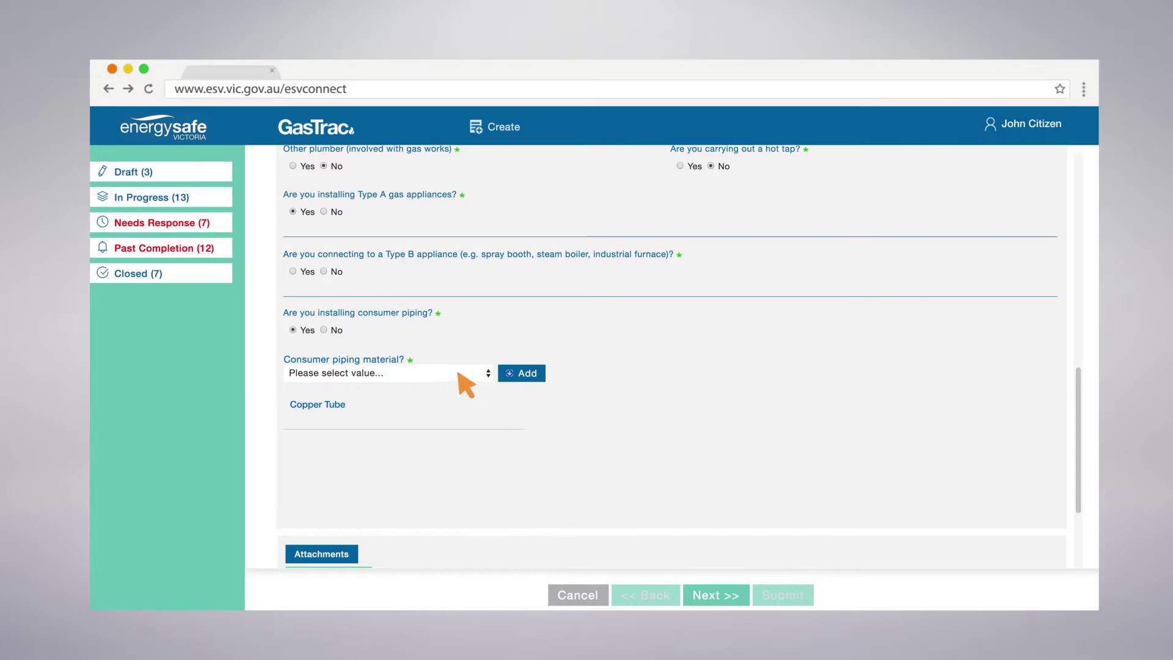
pyautogui.click(324, 329)
pyautogui.click(293, 271)
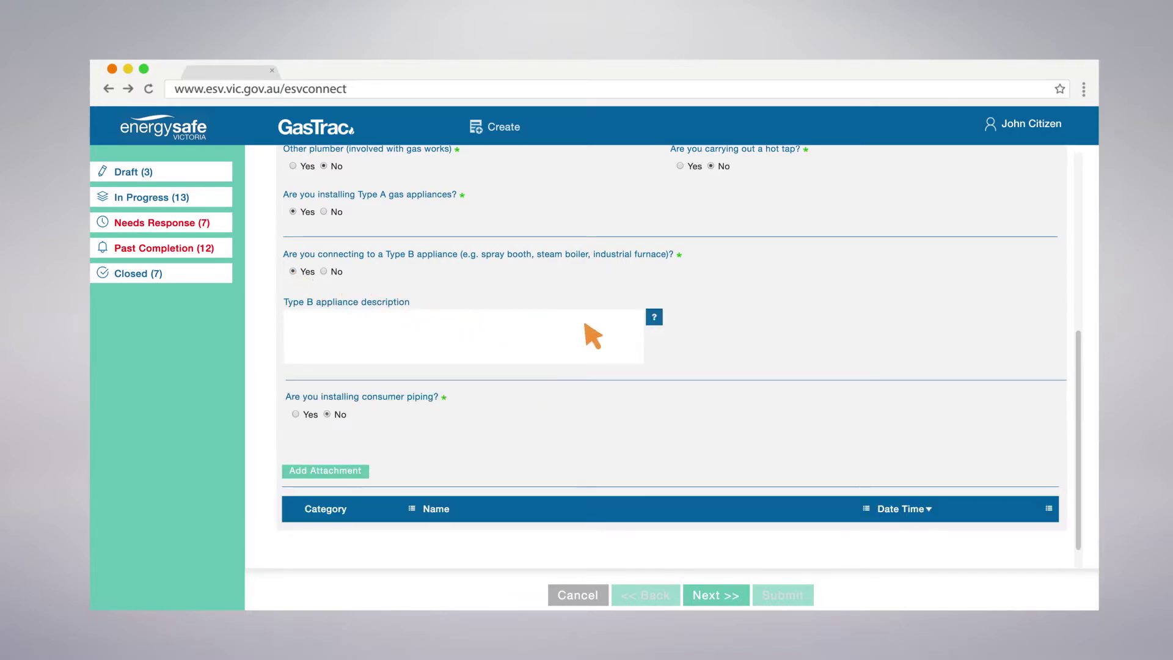
pyautogui.moveTo(658, 321)
pyautogui.moveTo(1076, 362); pyautogui.dragTo(1078, 183)
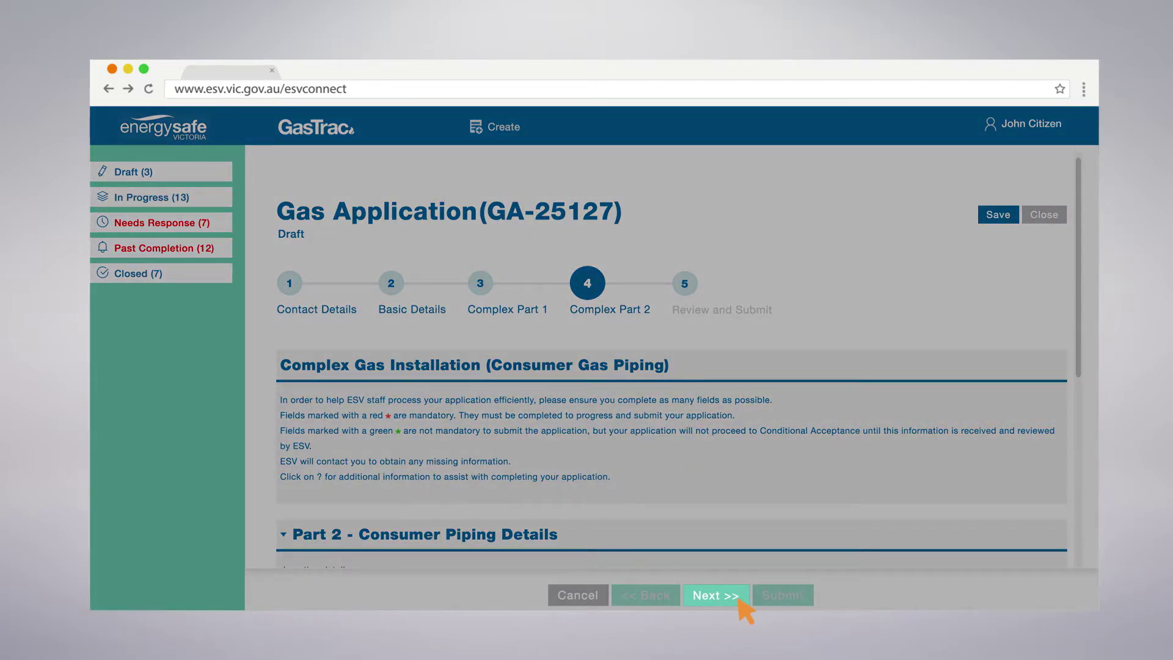
pyautogui.click(737, 597)
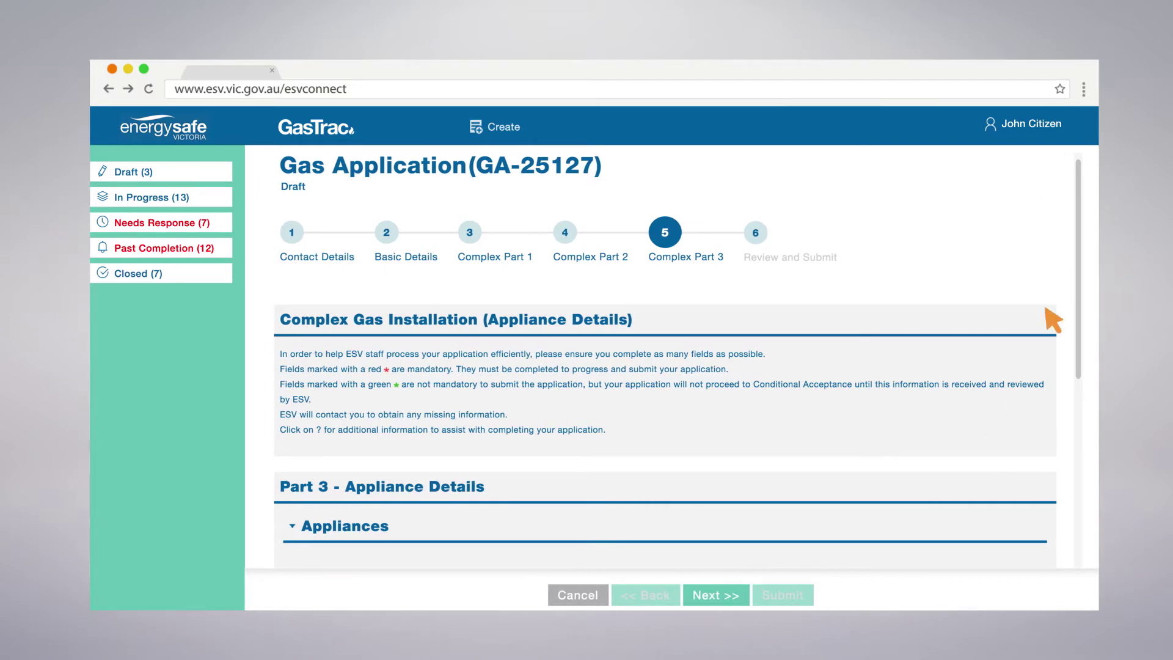
# Step: Add Cook Top, BBQ/Char grill and Fryer to the commercial appliances list
pyautogui.moveTo(1083, 196); pyautogui.dragTo(1082, 290)
pyautogui.click(834, 347)
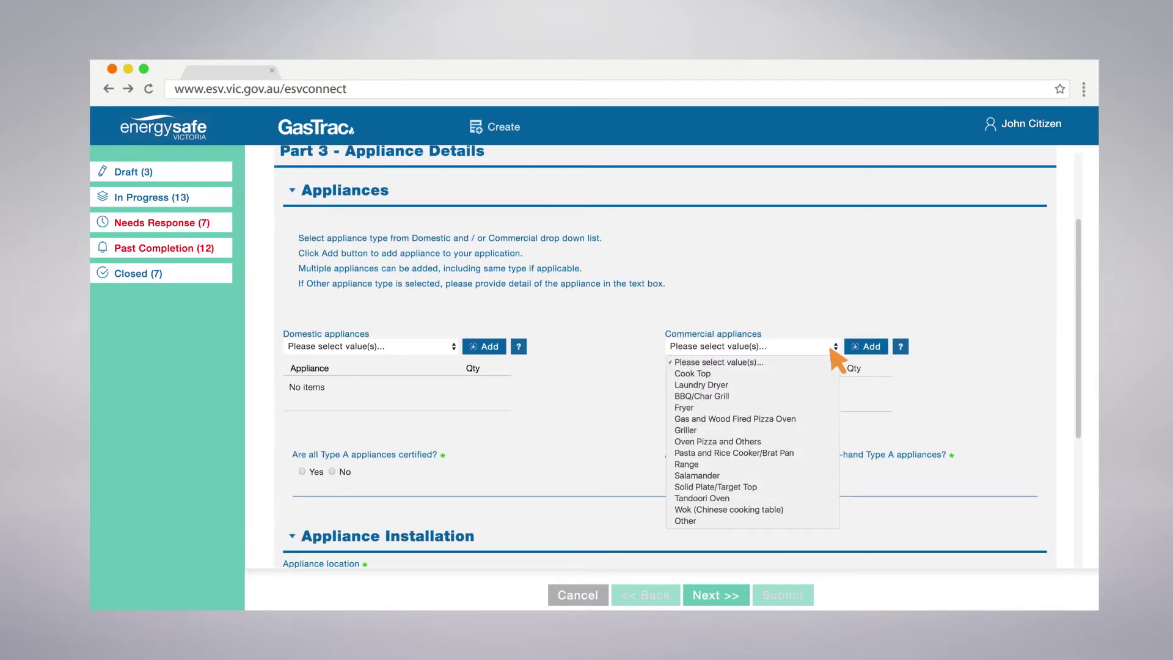
pyautogui.click(831, 373)
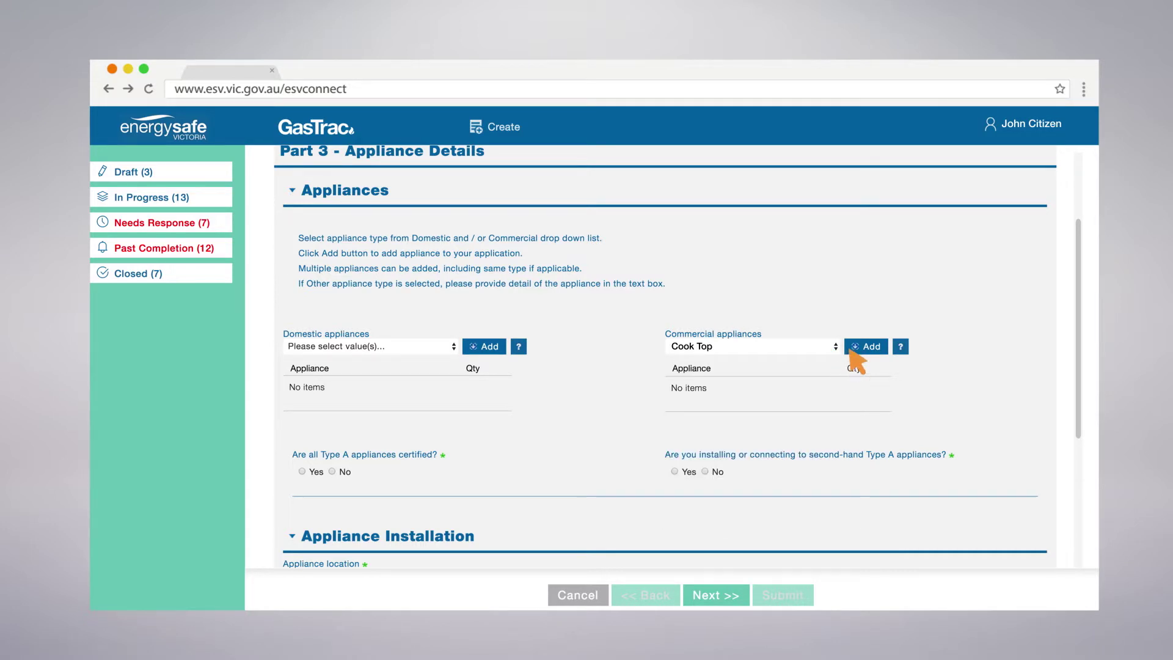
pyautogui.click(853, 346)
pyautogui.click(835, 347)
pyautogui.click(830, 396)
pyautogui.click(871, 346)
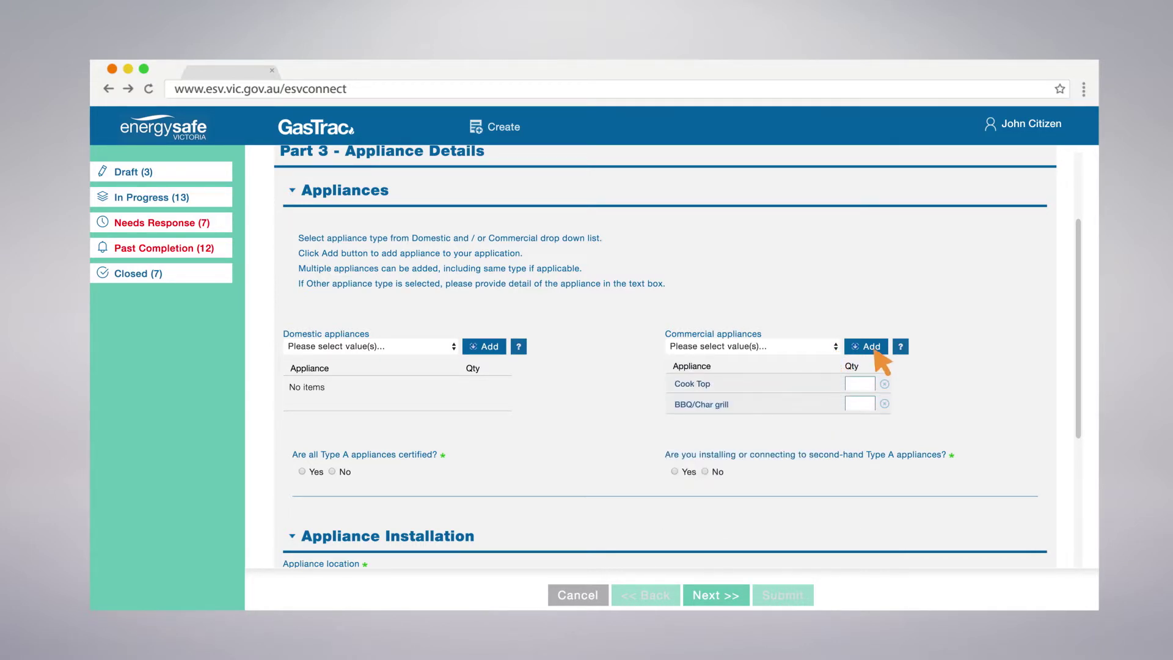
pyautogui.click(831, 348)
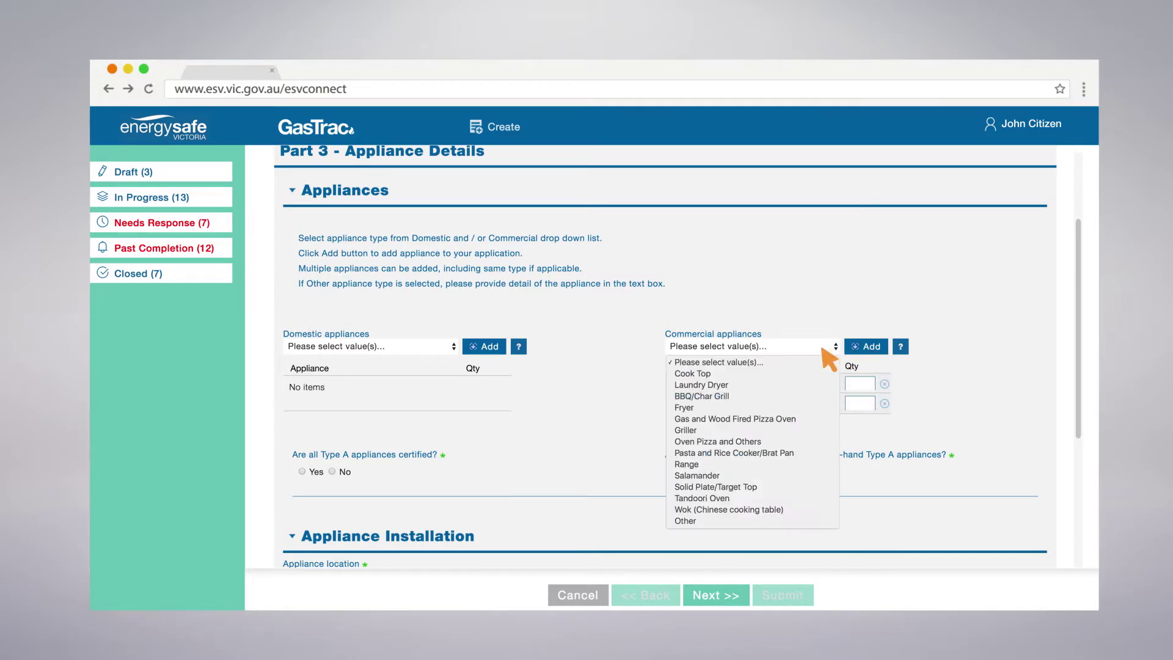
pyautogui.click(828, 408)
pyautogui.click(869, 351)
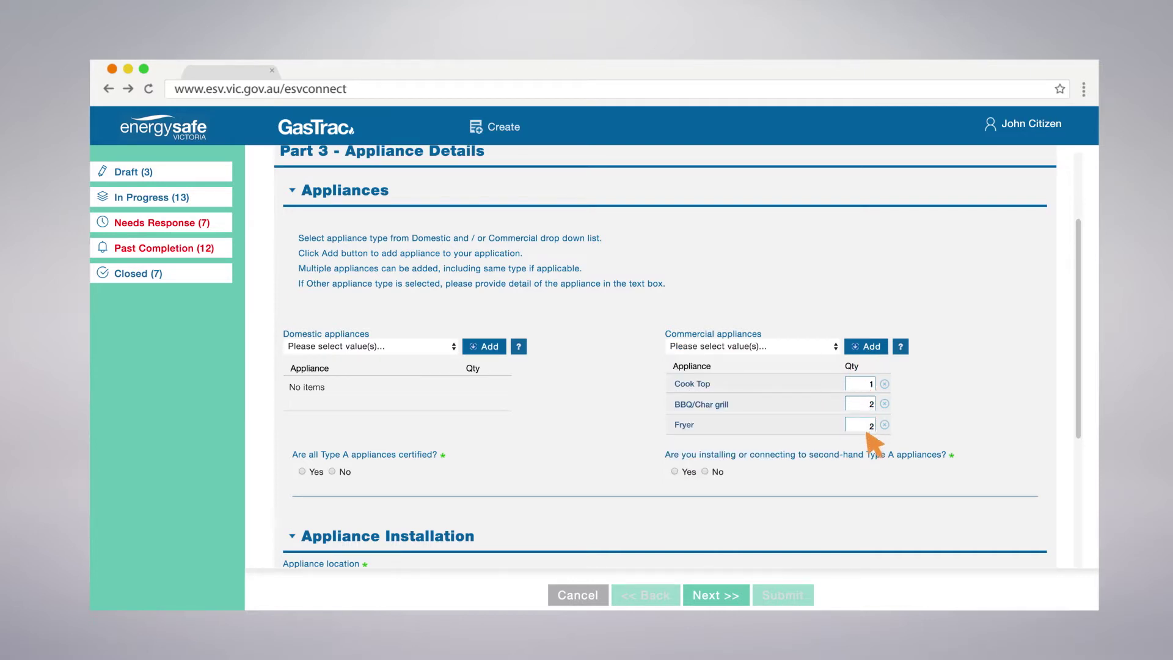
pyautogui.moveTo(1078, 330); pyautogui.dragTo(1078, 421)
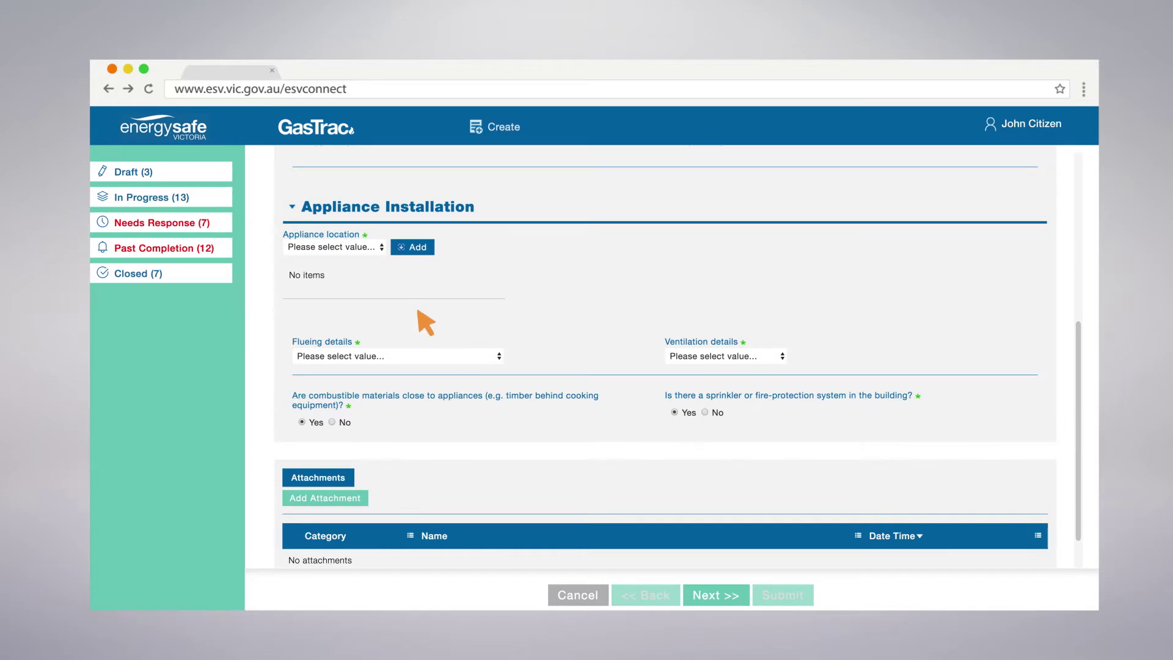
# Step: Add the Kitchen Commercial location, choose Canopy flueing and Natural Direct ventilation, then start an attachment
pyautogui.click(378, 248)
pyautogui.click(379, 319)
pyautogui.click(414, 250)
pyautogui.click(479, 356)
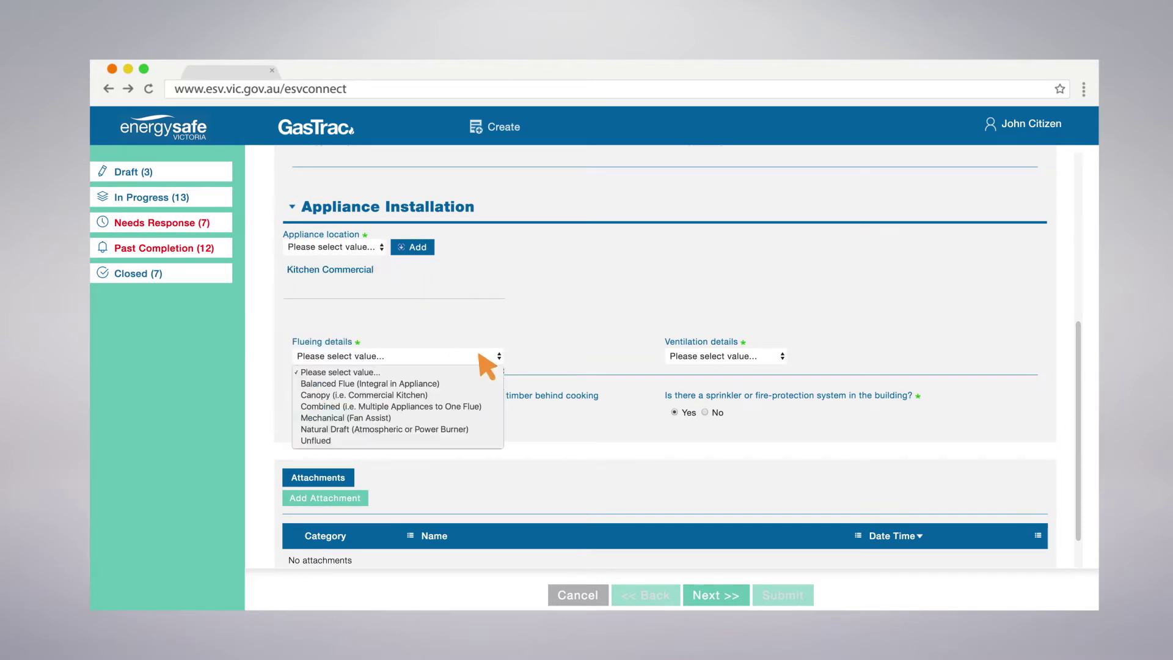
pyautogui.click(480, 394)
pyautogui.click(776, 354)
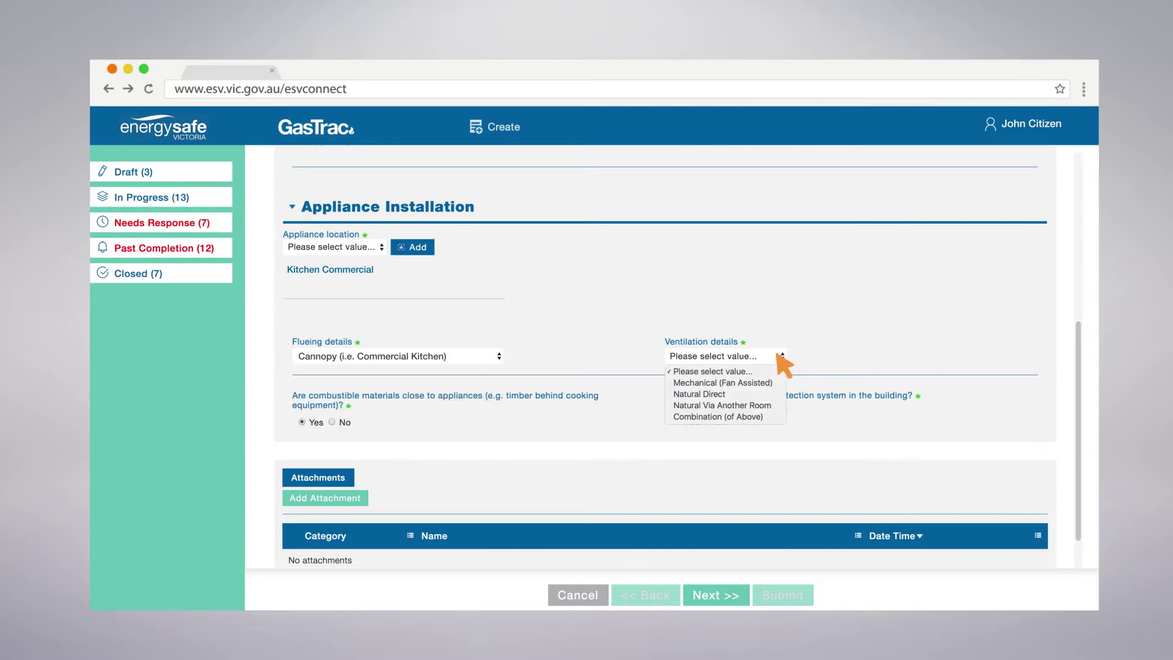
pyautogui.click(781, 389)
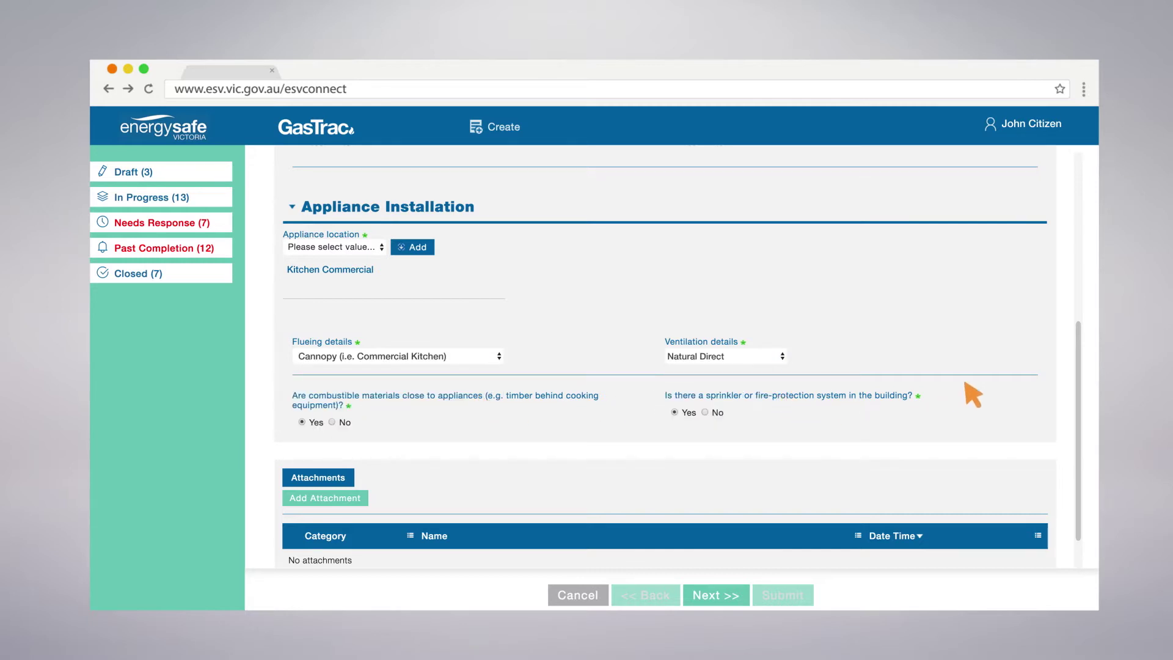
pyautogui.scroll(-3, 1080, 360)
pyautogui.scroll(-1, 1086, 380)
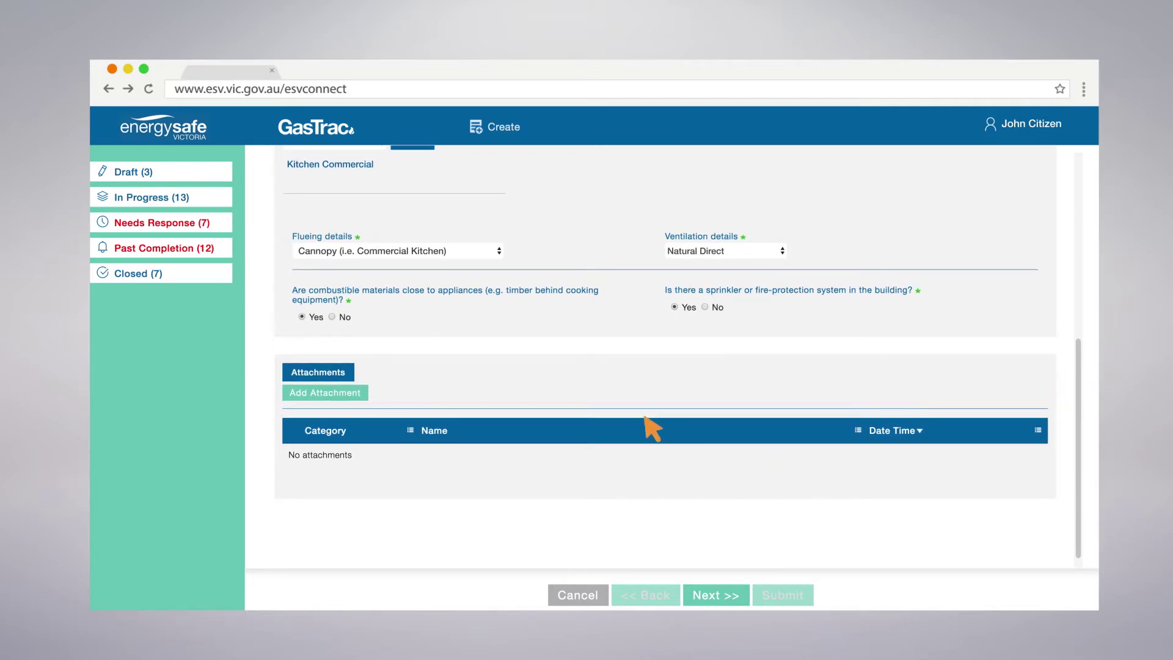
pyautogui.click(365, 396)
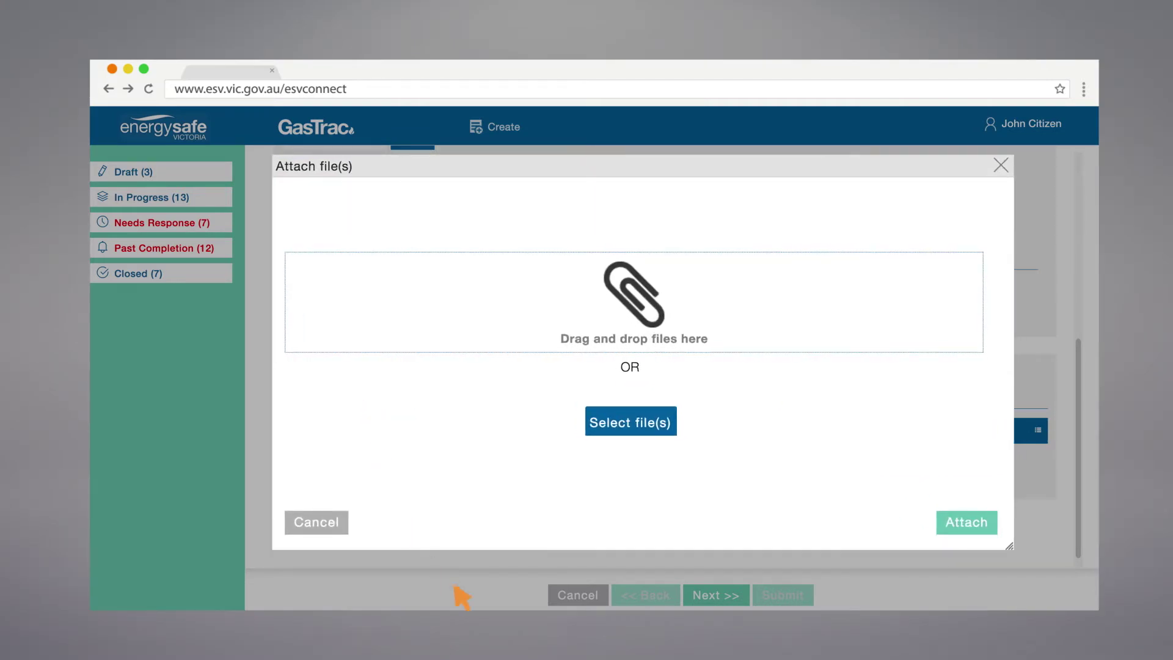
# Step: Upload Attachments.png with category General and attach it to the application
pyautogui.moveTo(629, 656); pyautogui.dragTo(632, 329)
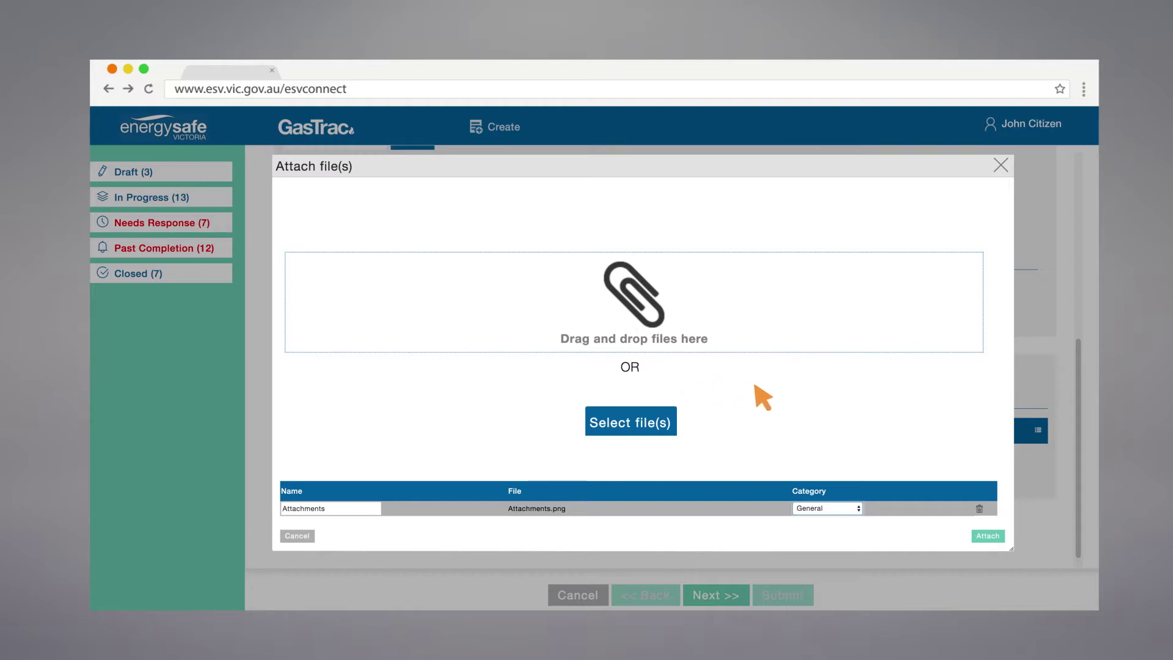
pyautogui.click(855, 508)
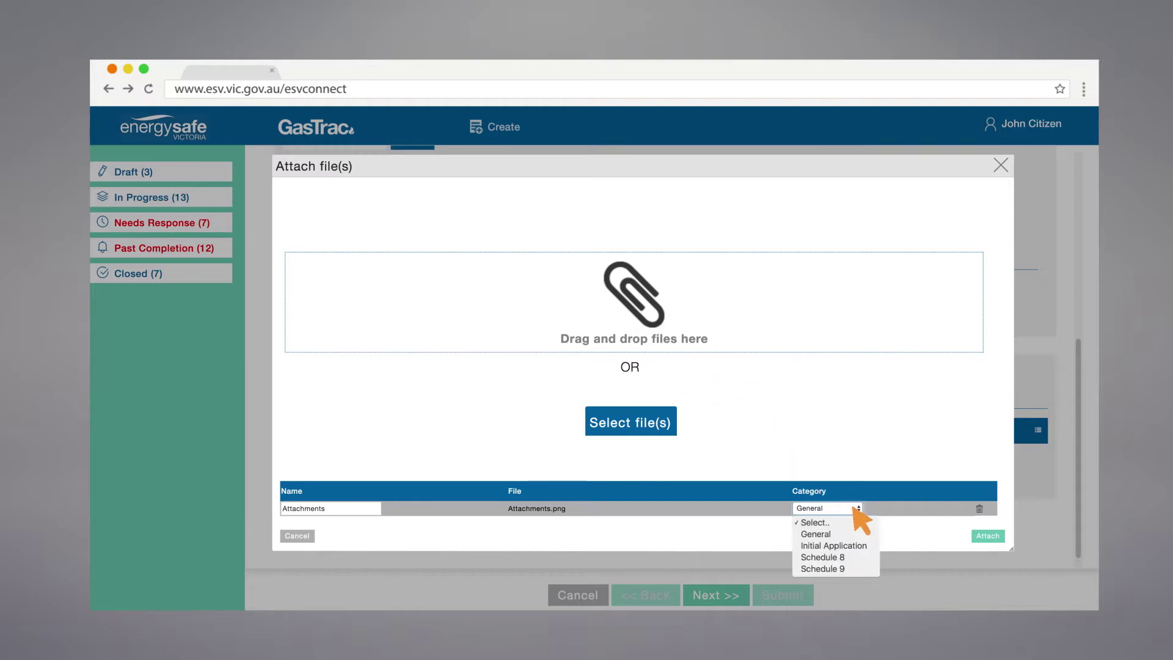
pyautogui.click(853, 533)
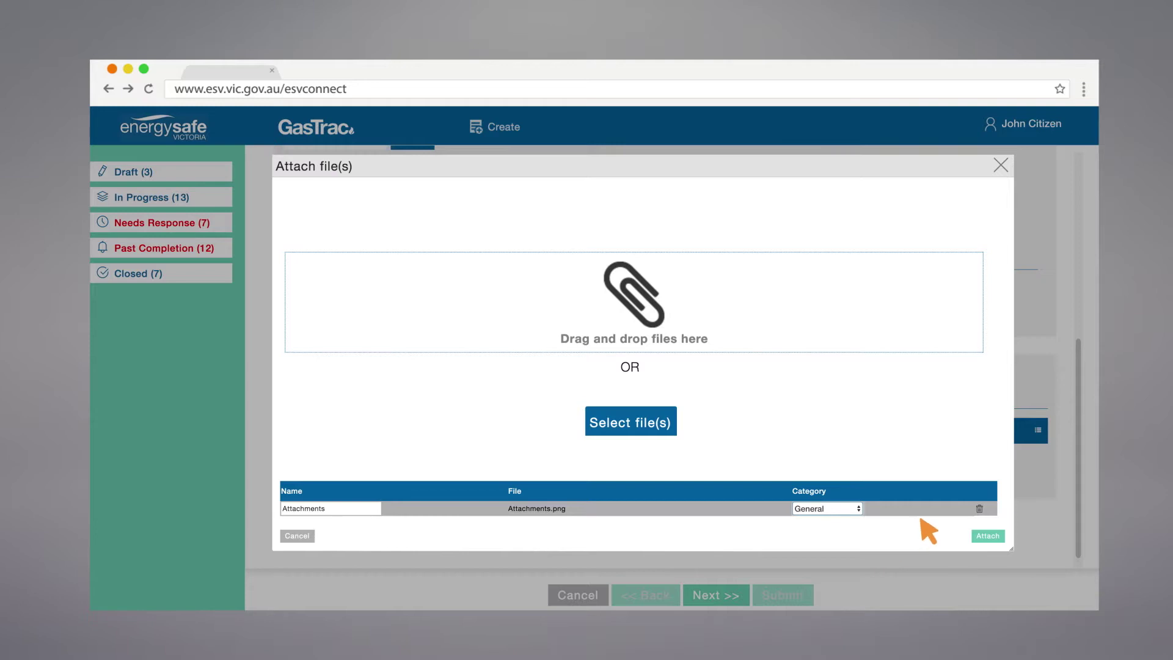
pyautogui.click(987, 535)
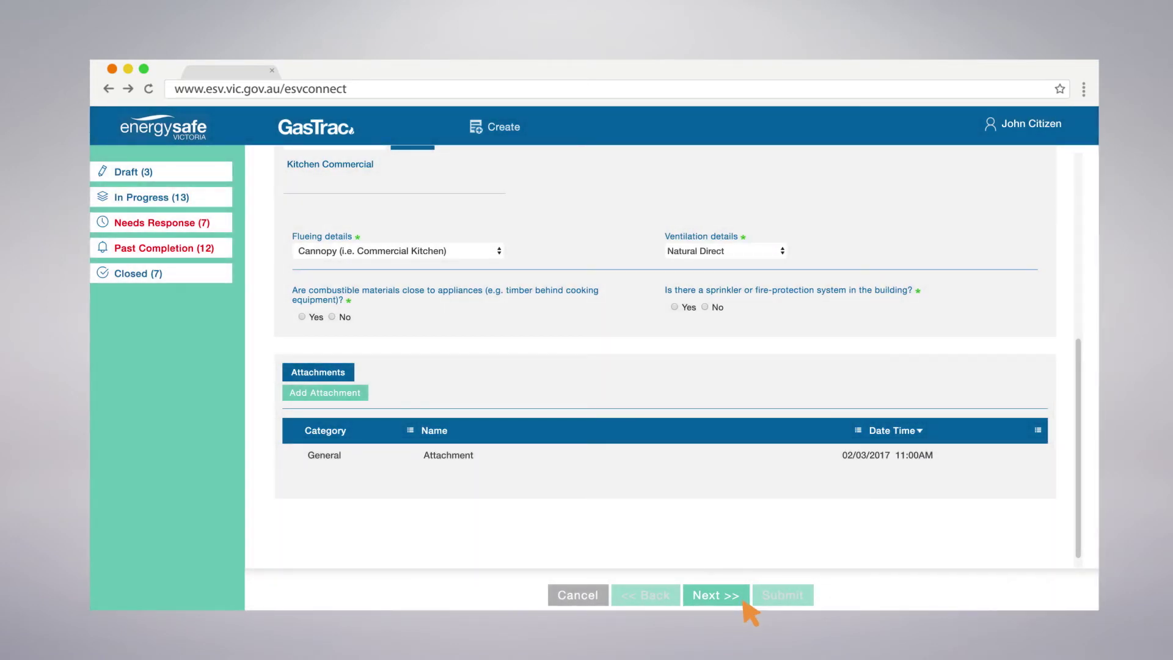
# Step: Open Review and Submit, expand Client Details and scroll down to the Schedule 10 statement
pyautogui.click(744, 603)
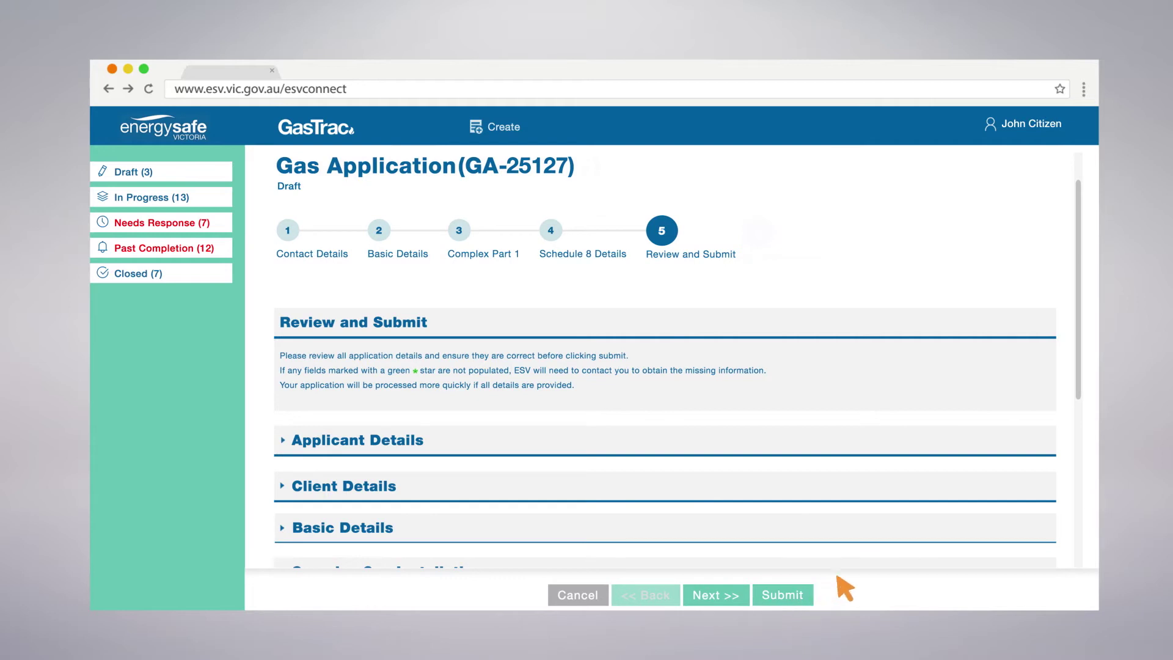
pyautogui.click(883, 487)
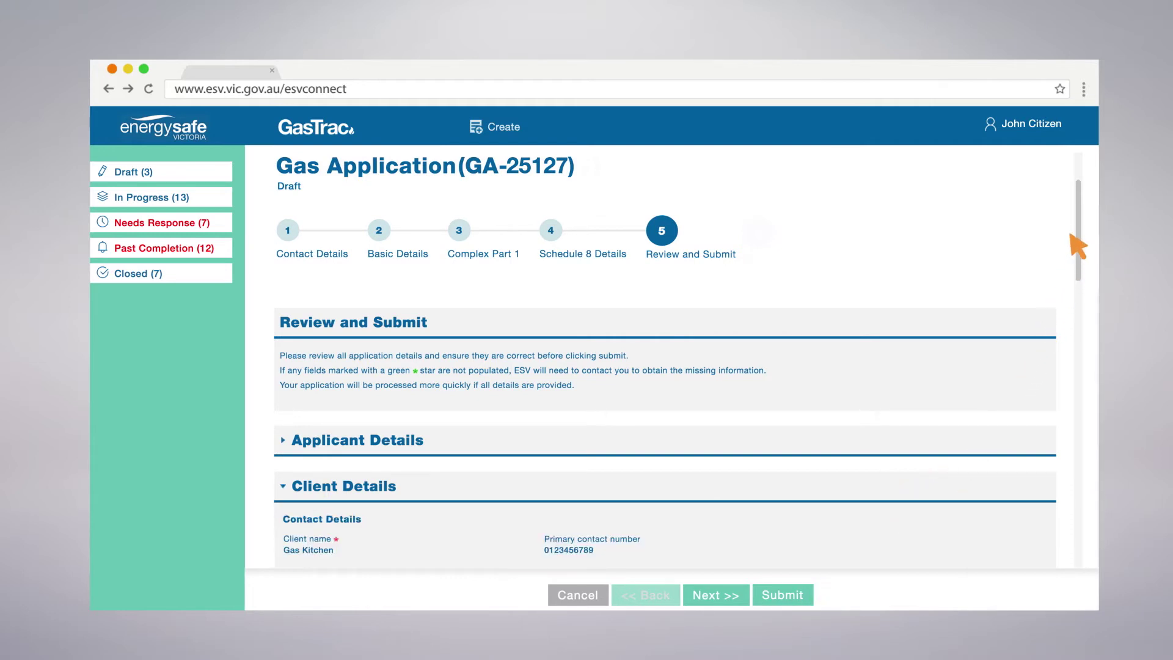
pyautogui.scroll(-1, 1082, 202)
pyautogui.scroll(-10, 1078, 207)
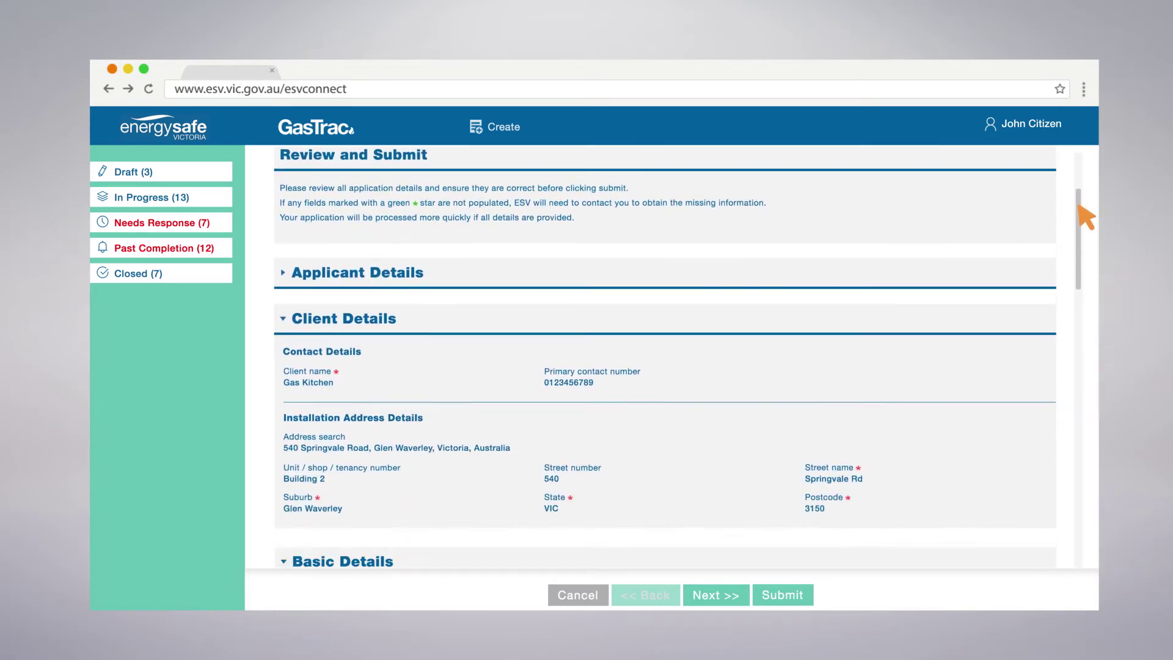
pyautogui.moveTo(1083, 244); pyautogui.dragTo(1082, 469)
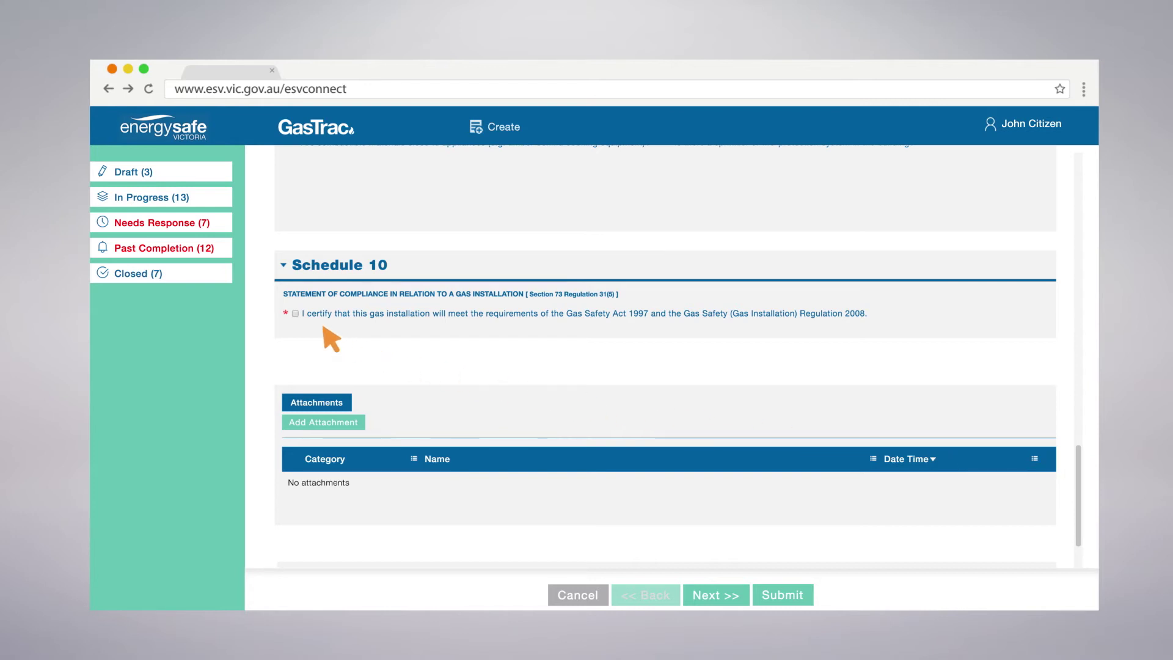
# Step: Tick the Schedule 10 compliance certification and submit application GA-25127
pyautogui.click(296, 313)
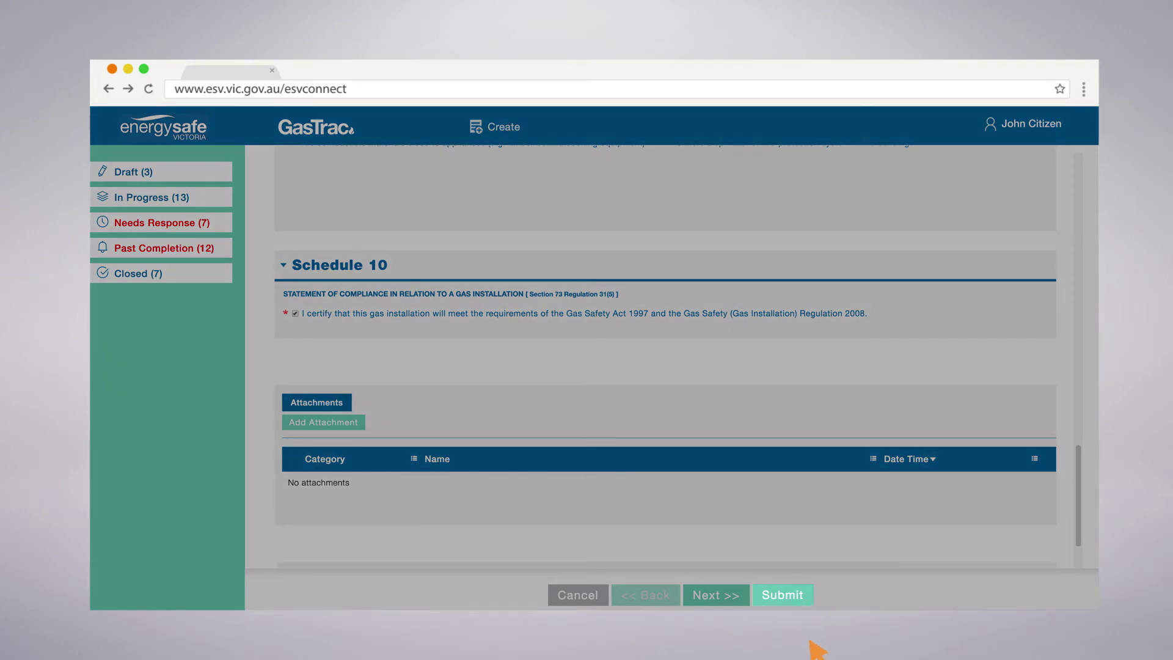
pyautogui.click(783, 594)
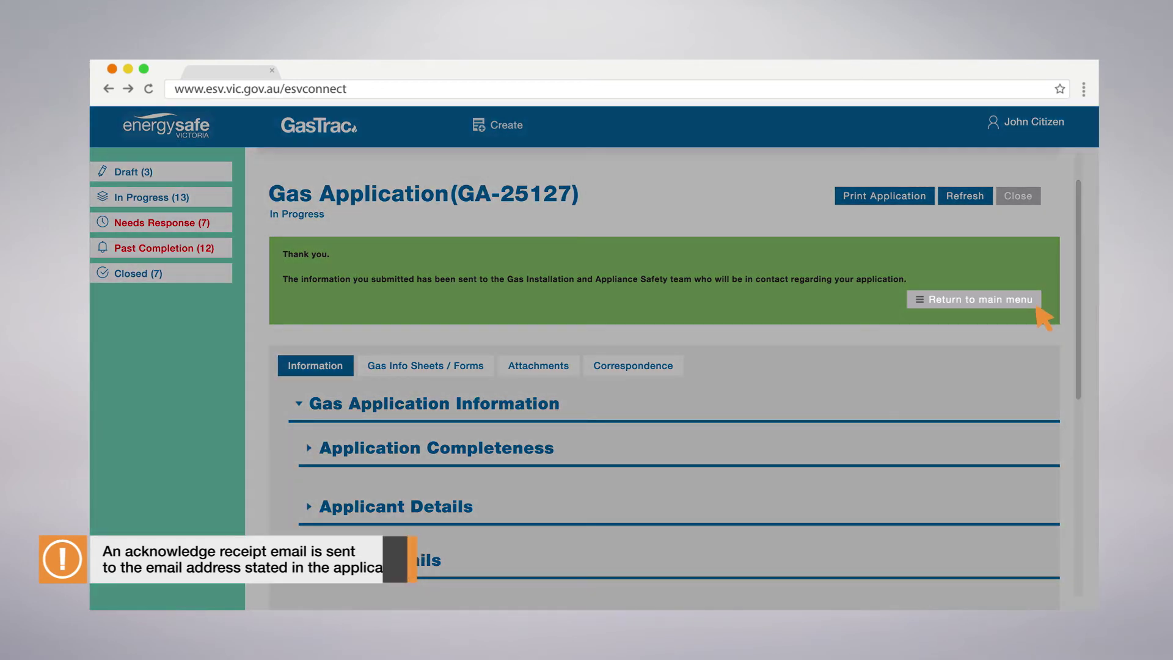
# Step: Return to the main menu and list the In Progress applications to find GA-25127
pyautogui.click(1037, 308)
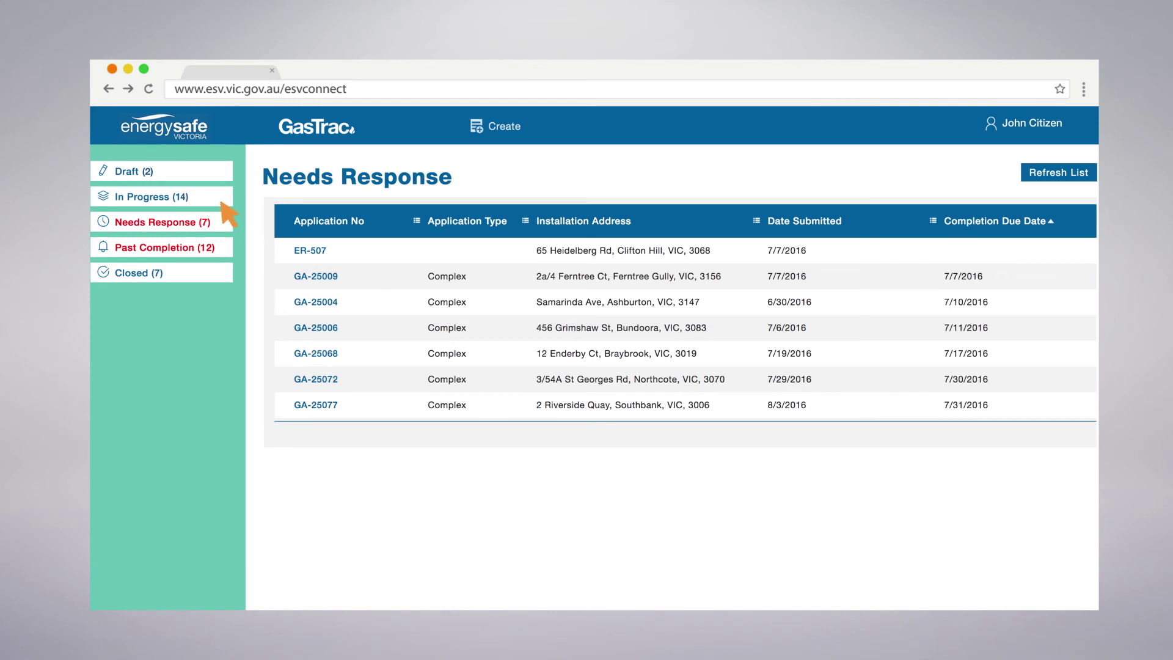
pyautogui.click(221, 198)
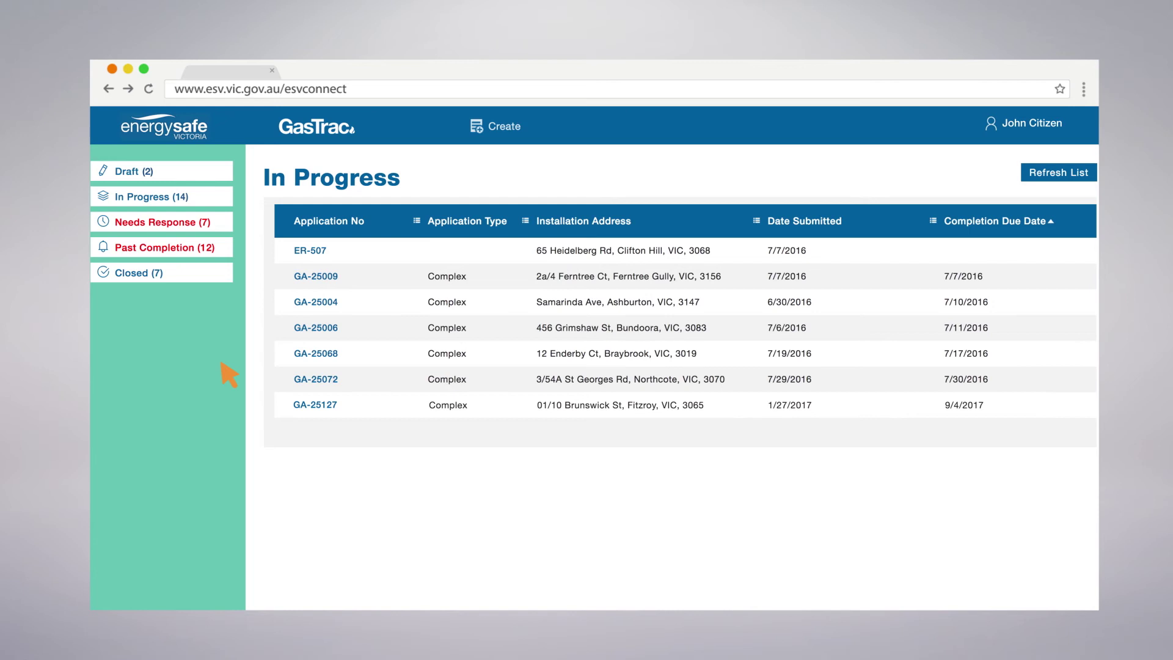
# Step: Check GA-25127's info sheets, attachments and Acknowledgement Receipt correspondence, then preview the printed application
pyautogui.click(338, 410)
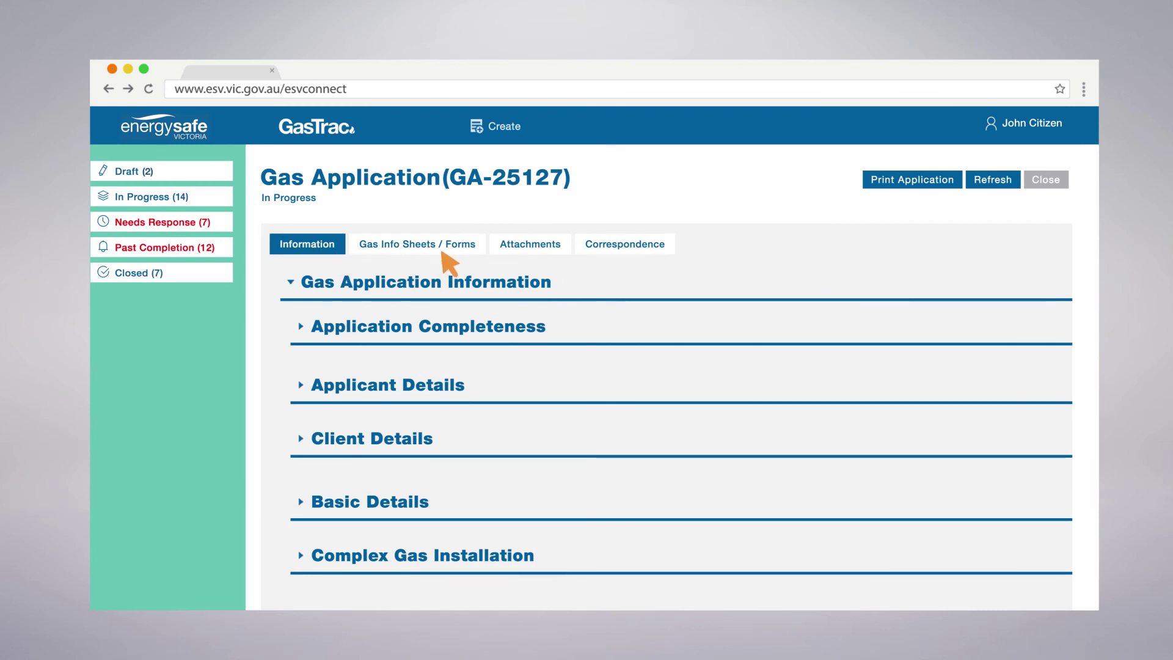
pyautogui.click(482, 256)
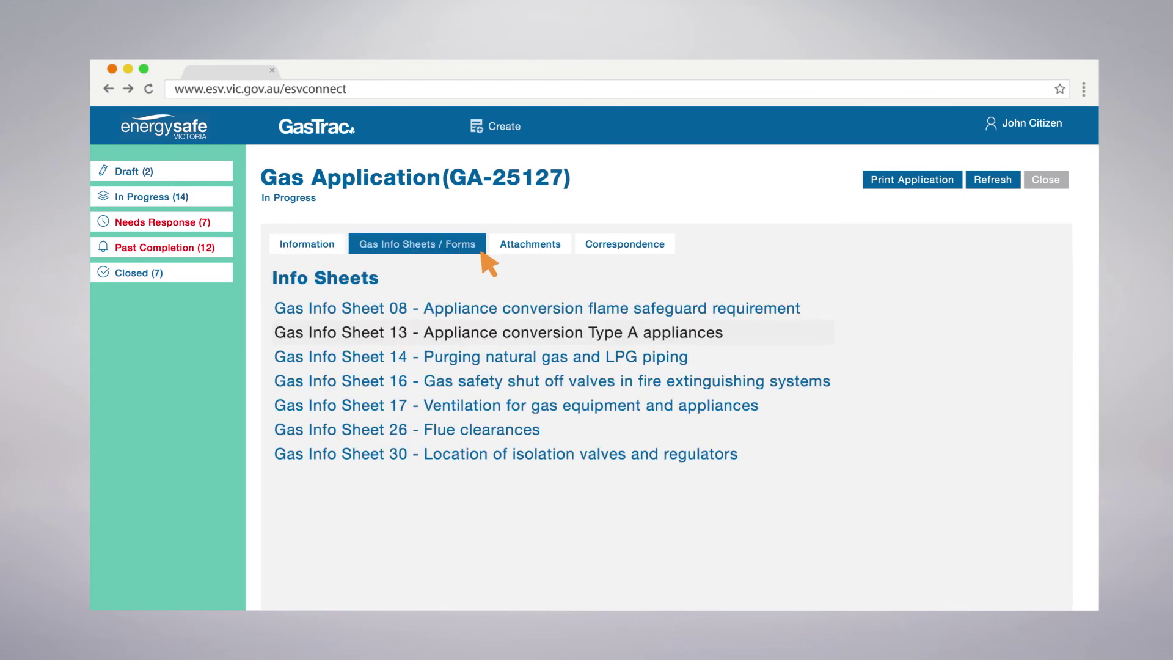
pyautogui.click(565, 255)
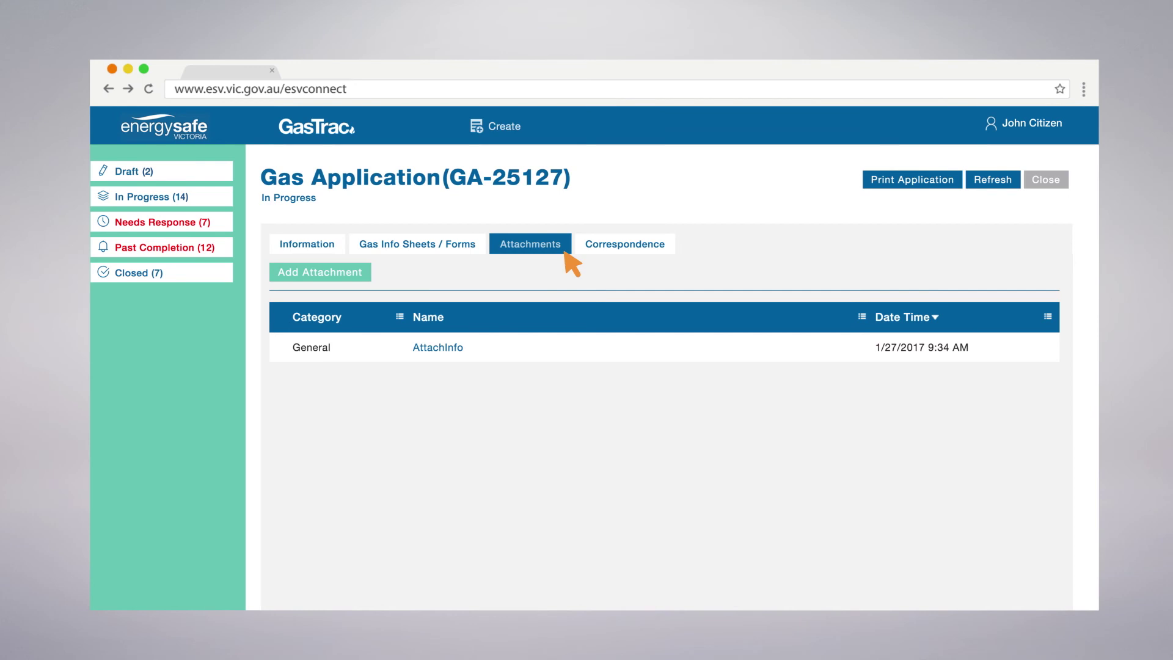
pyautogui.click(670, 256)
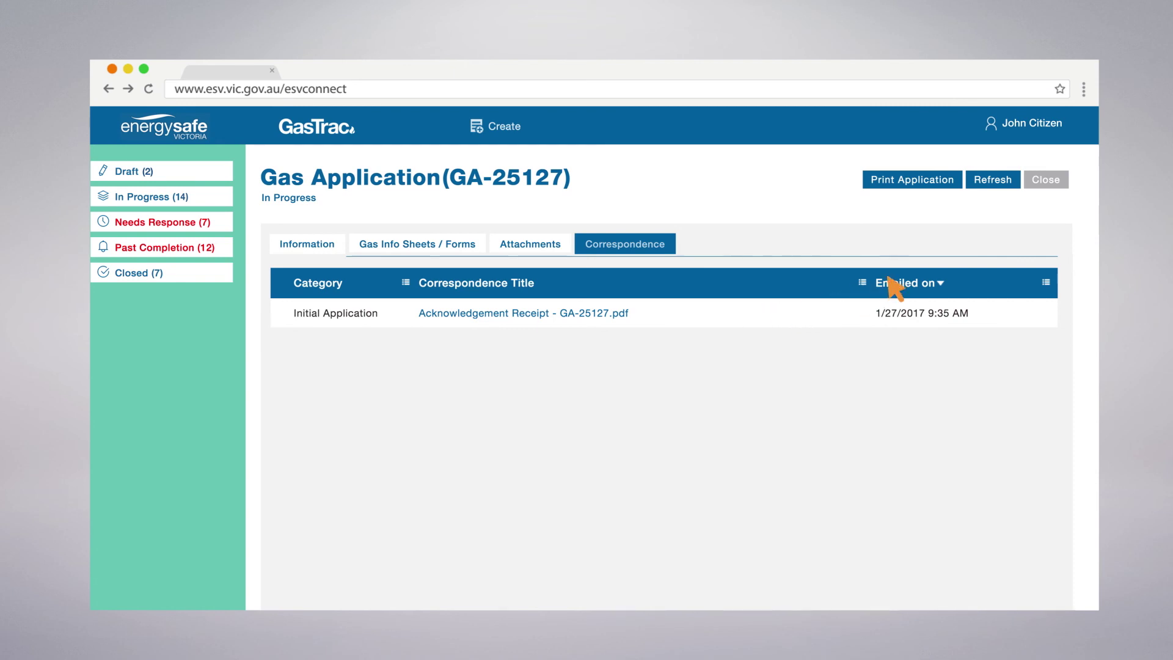
pyautogui.click(955, 186)
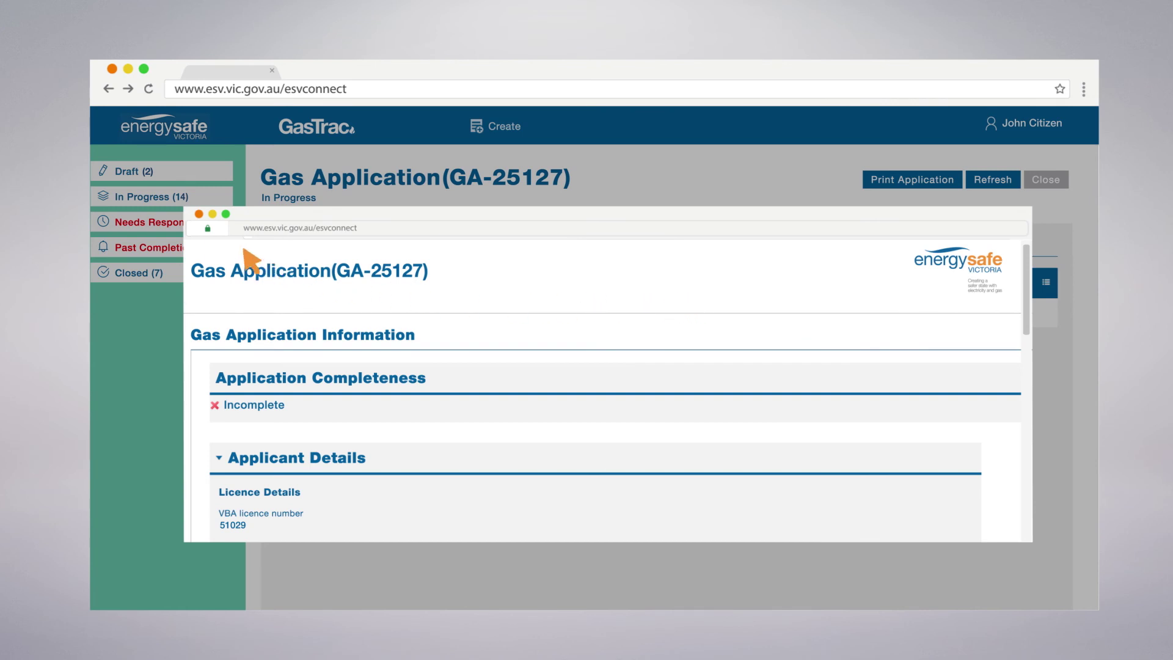
pyautogui.click(199, 215)
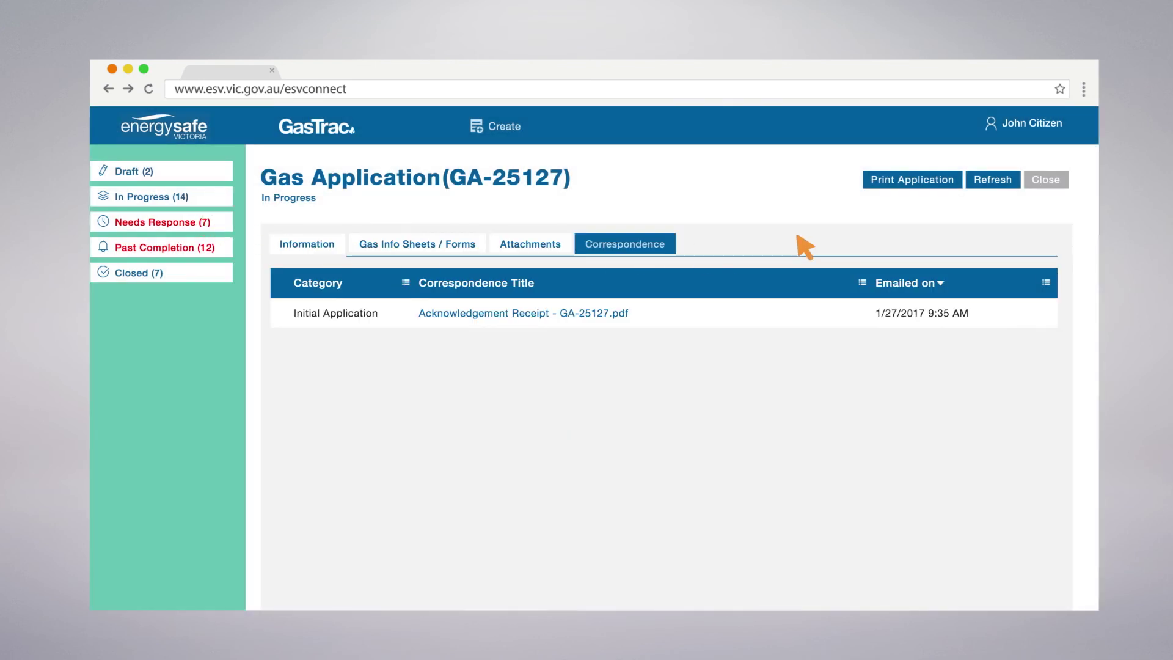